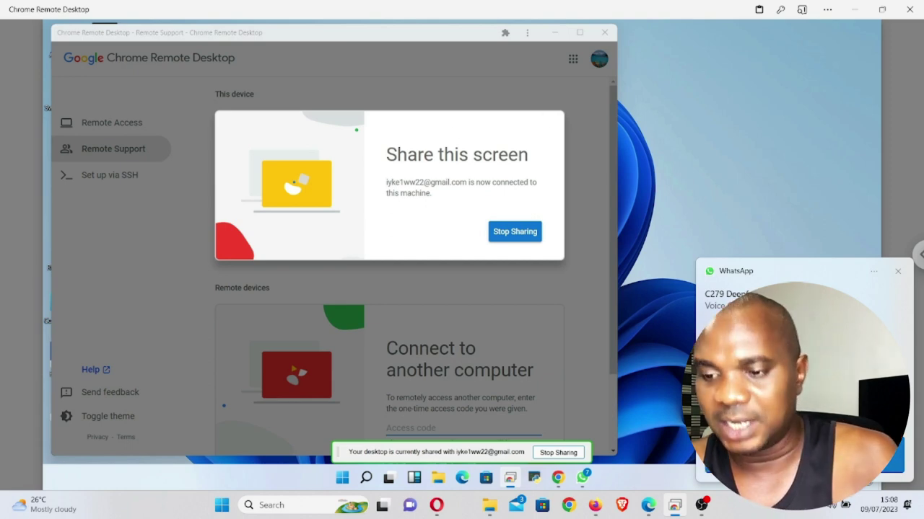
left_click(729, 296)
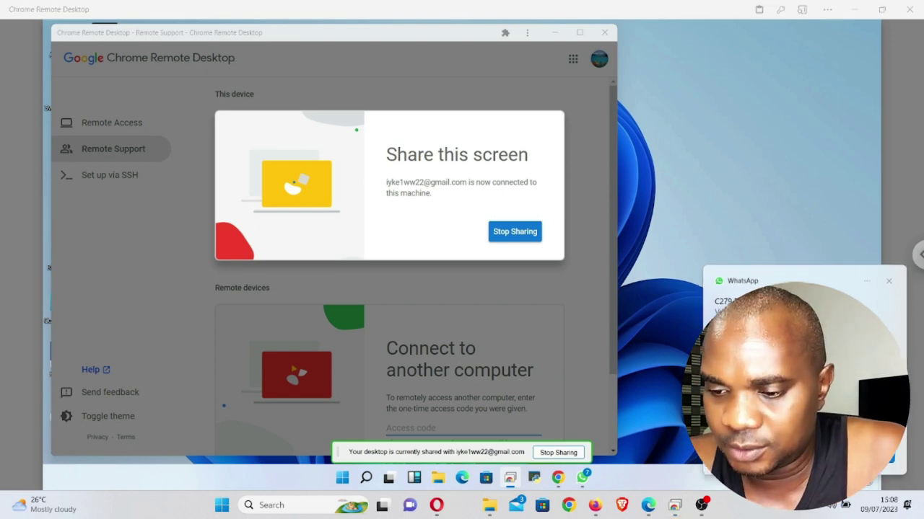
left_click(832, 510)
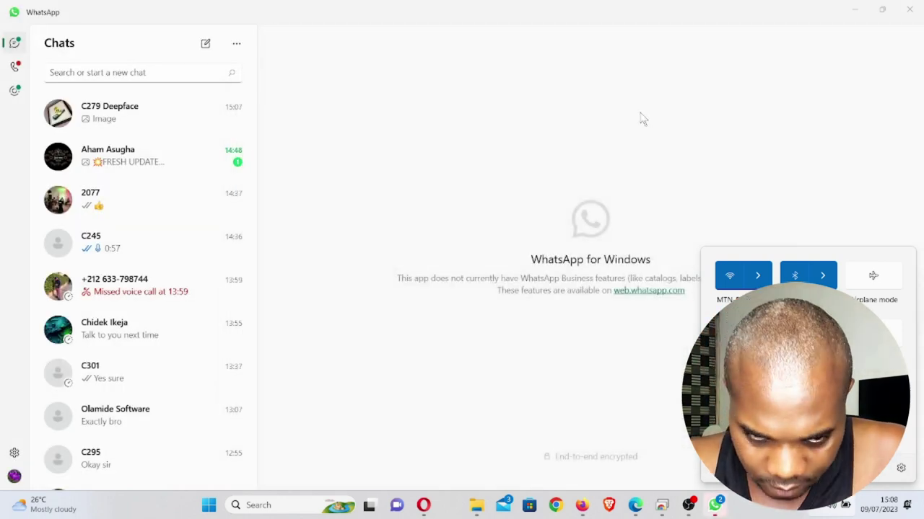
left_click(854, 10)
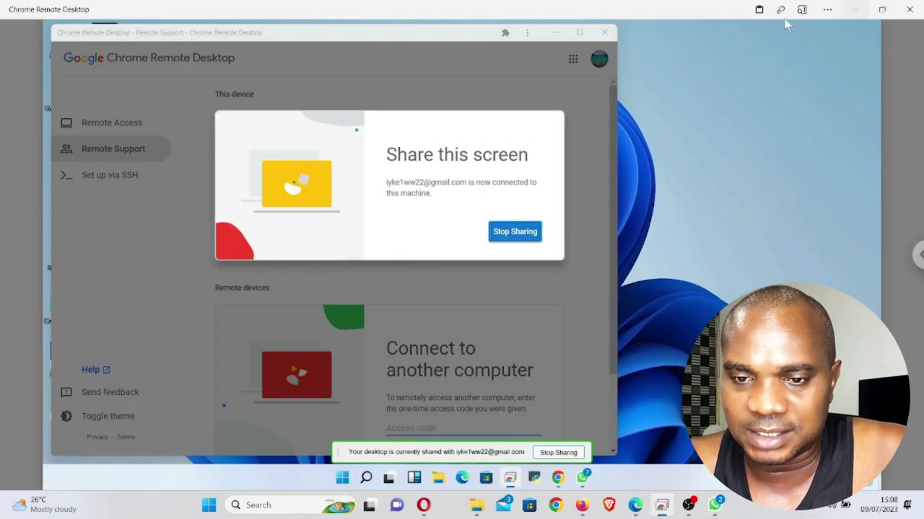
- Minimize the Remote Support window on the remote computer and refresh its desktop several times
left_click(553, 33)
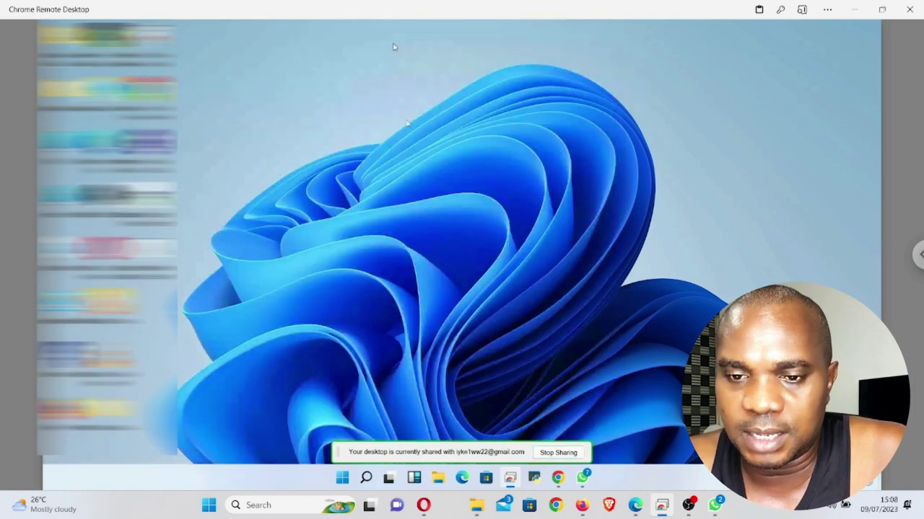
right_click(394, 46)
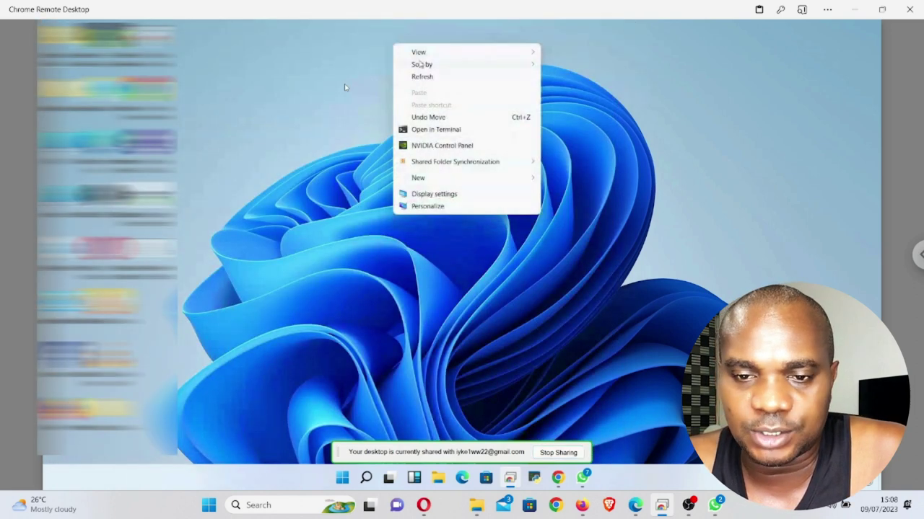
left_click(426, 78)
right_click(418, 80)
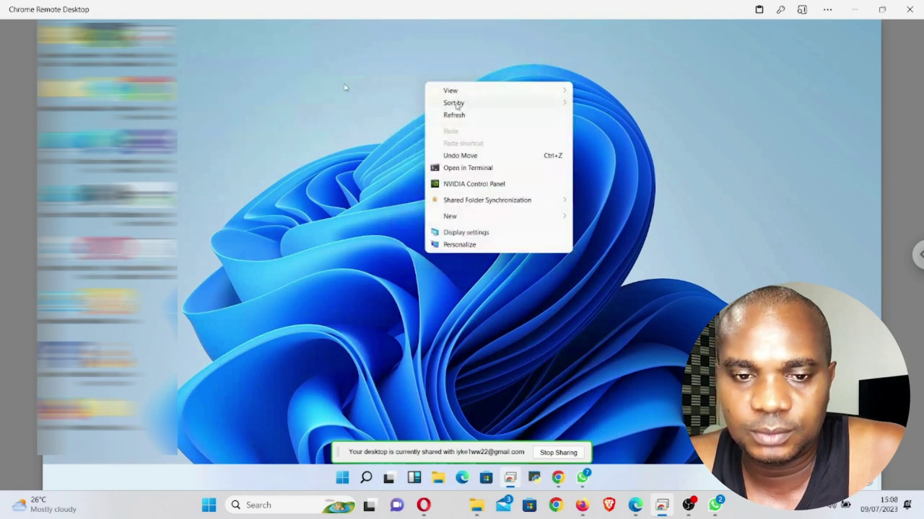
left_click(454, 114)
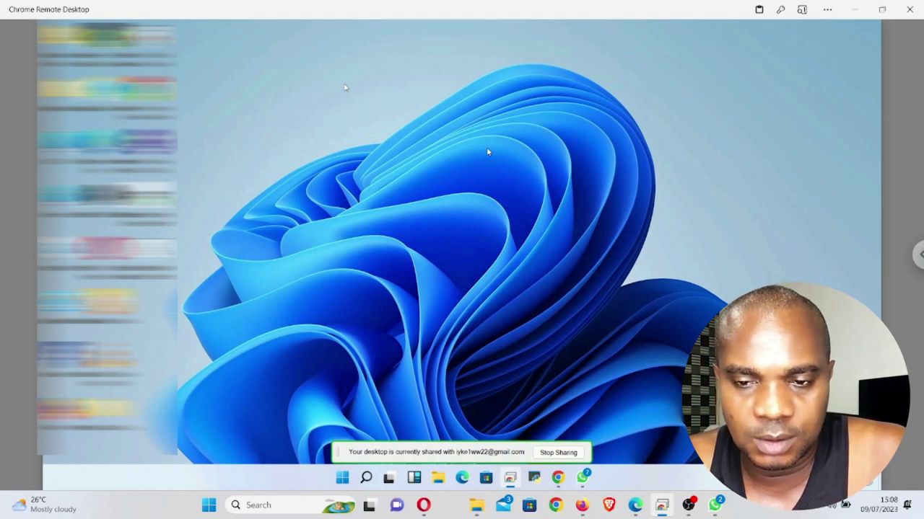
right_click(254, 56)
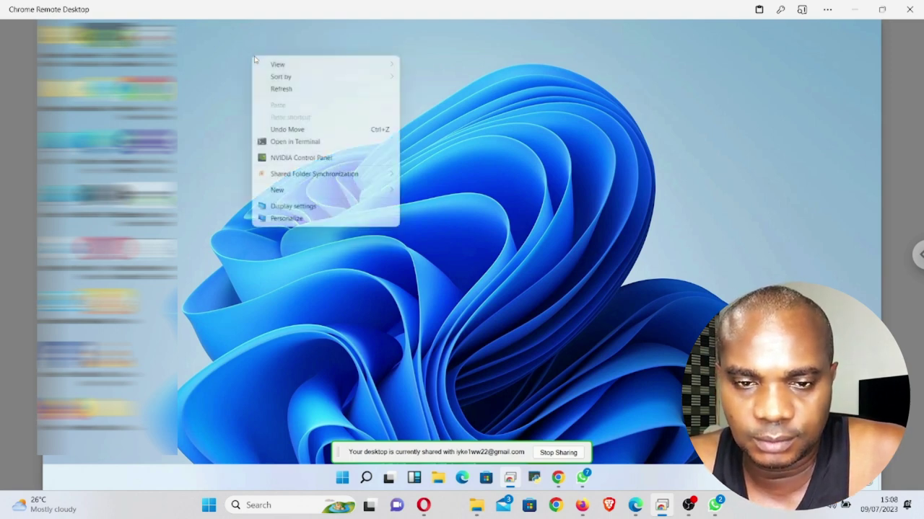
left_click(275, 90)
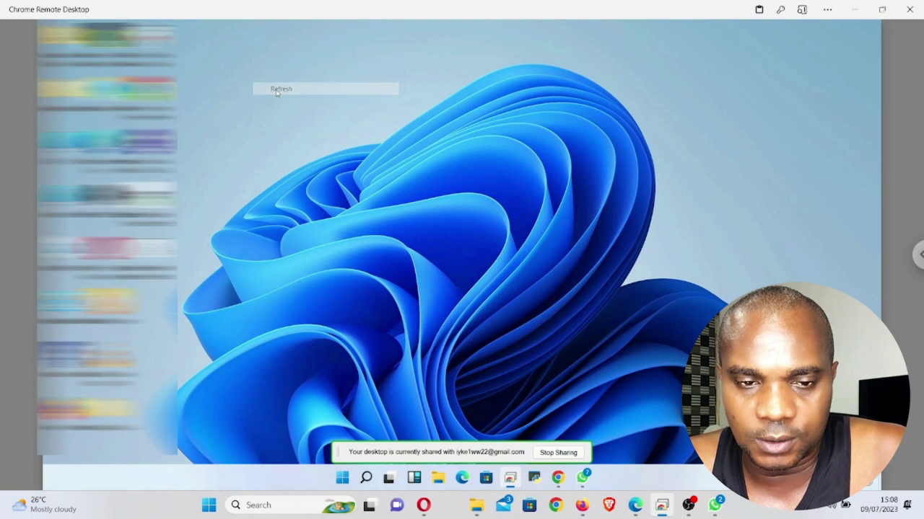
- Clear the remote desktop by minimizing WhatsApp, the DeepFaceLive main window, its output window and its console
left_click(586, 481)
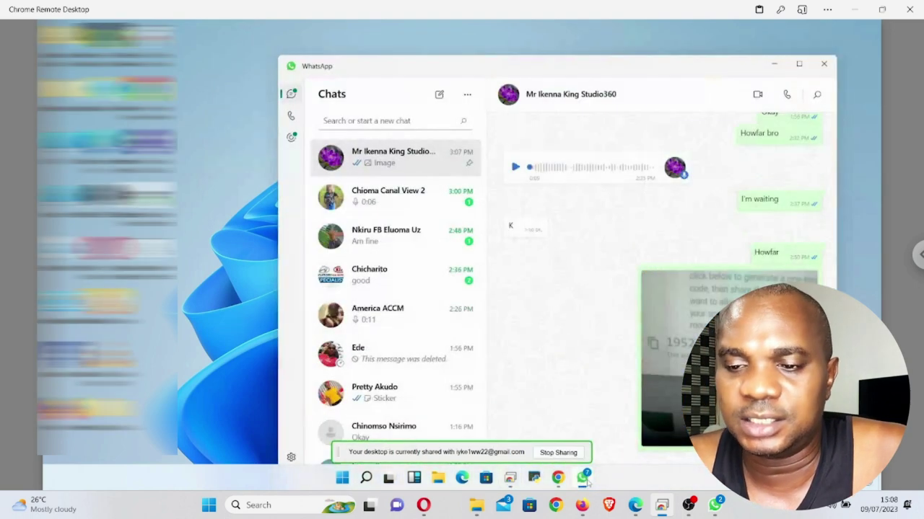
left_click(585, 479)
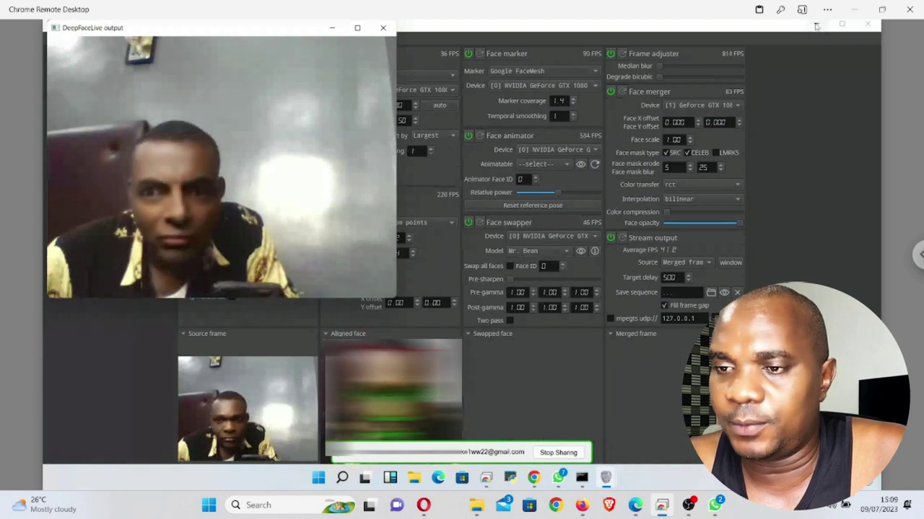
left_click(815, 27)
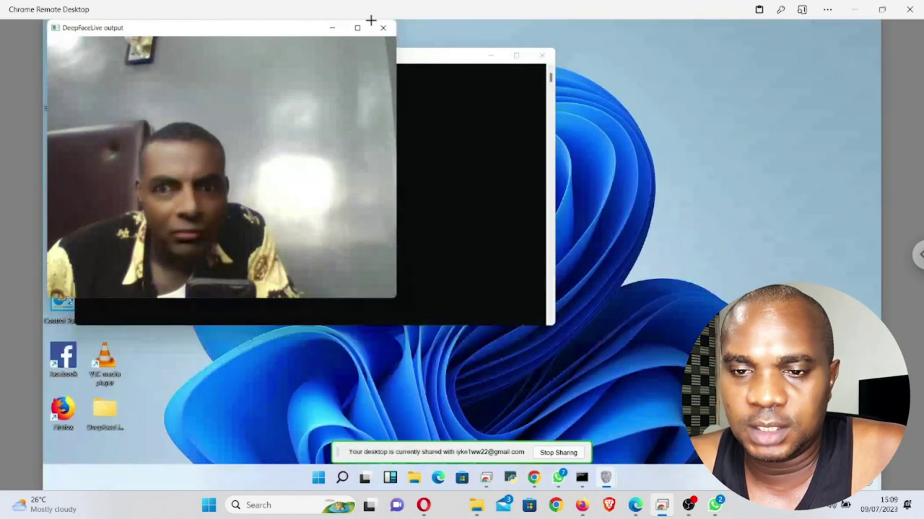
left_click(331, 29)
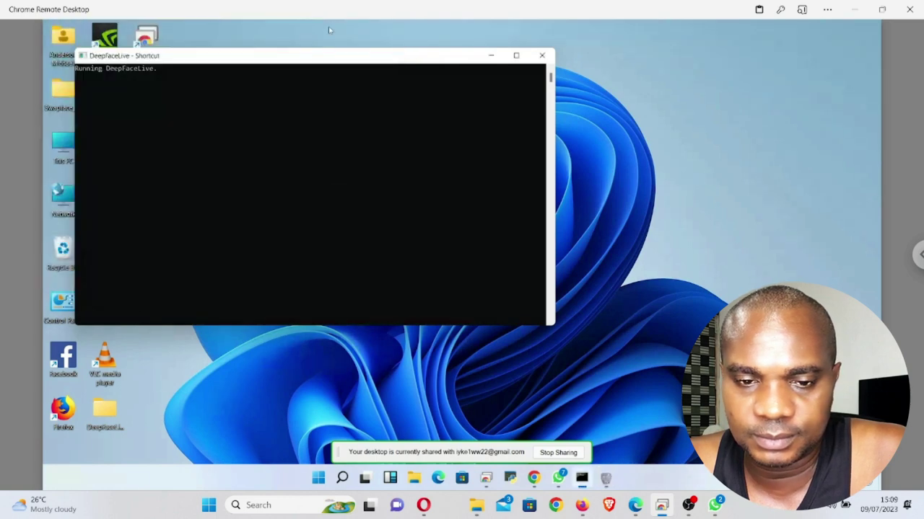
left_click(491, 55)
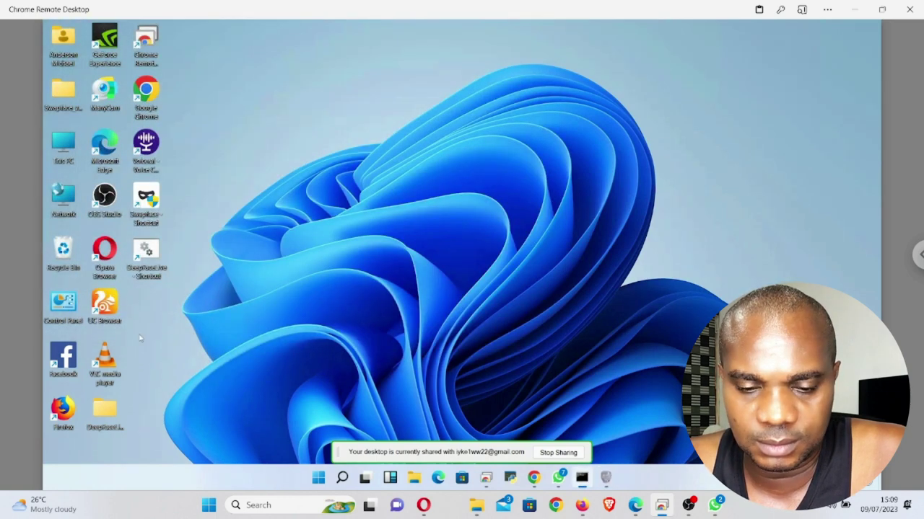
left_click(411, 479)
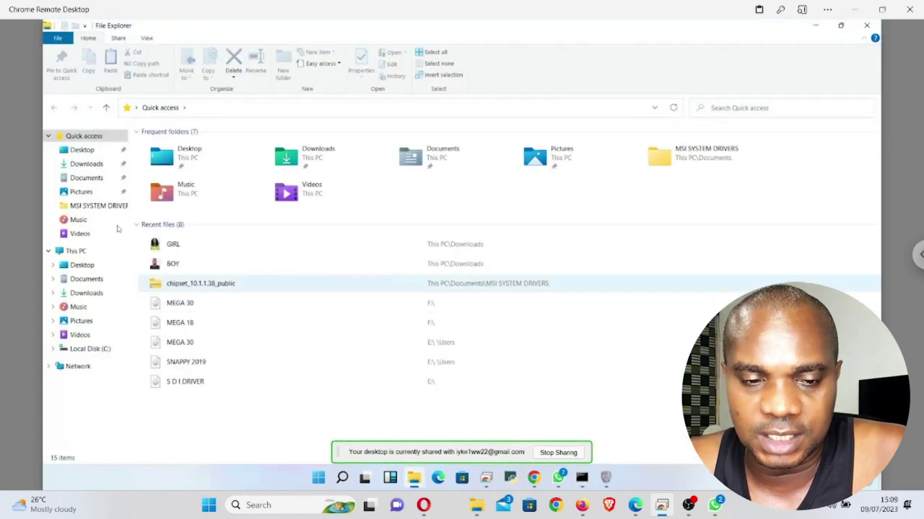
left_click(868, 27)
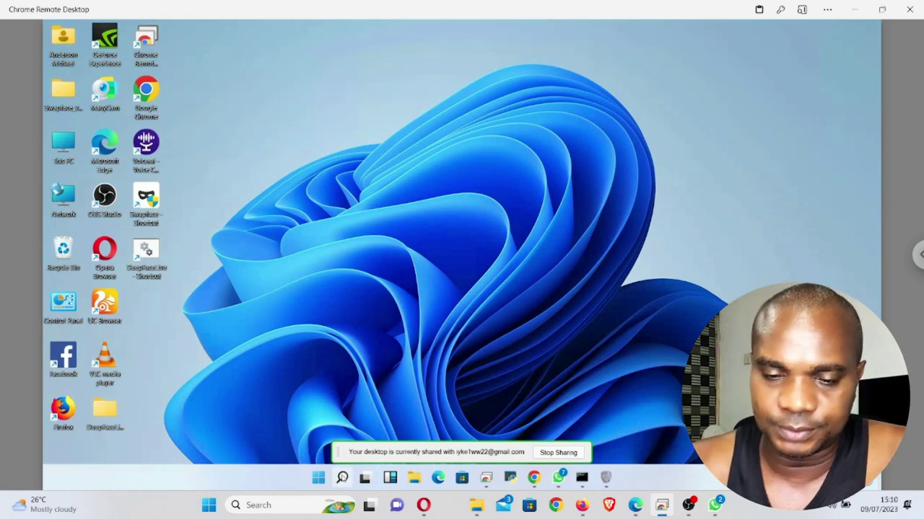
- Search for Task Manager on the remote computer and open it in a maximized window
left_click(342, 478)
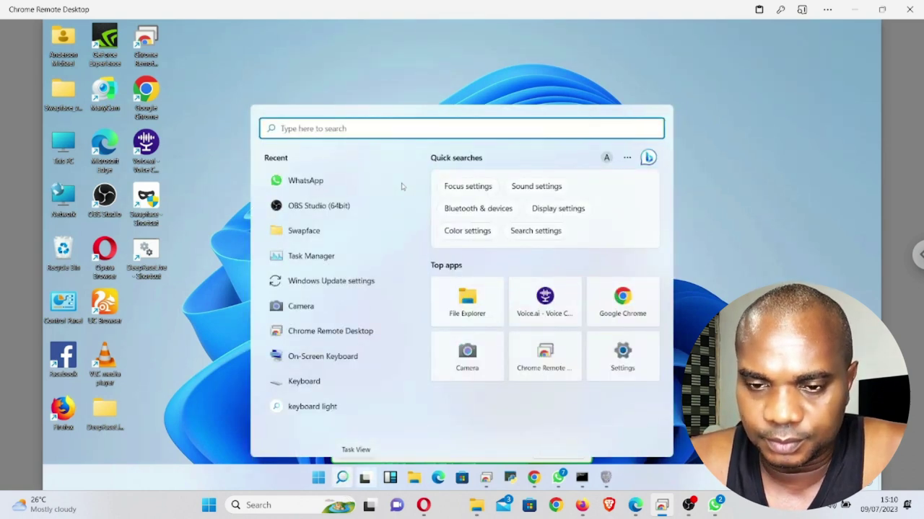
type("TASK MANAGE")
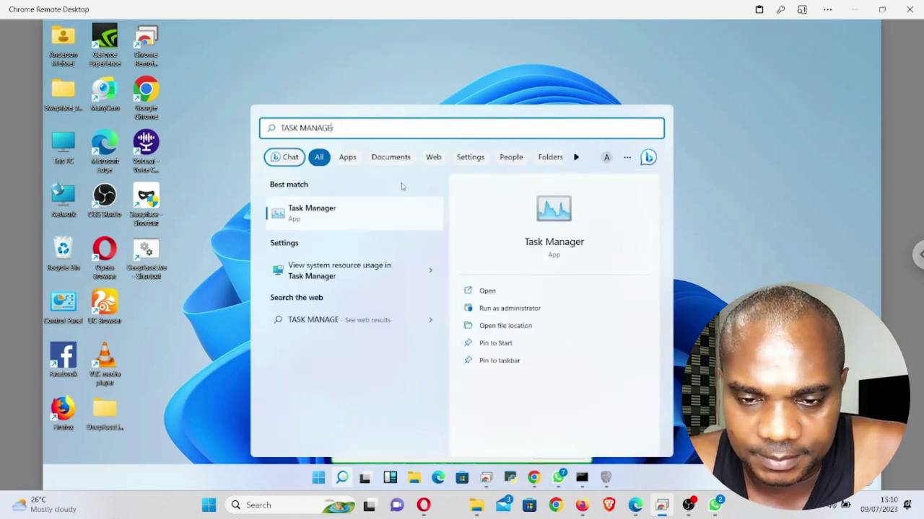
type("R")
left_click(340, 212)
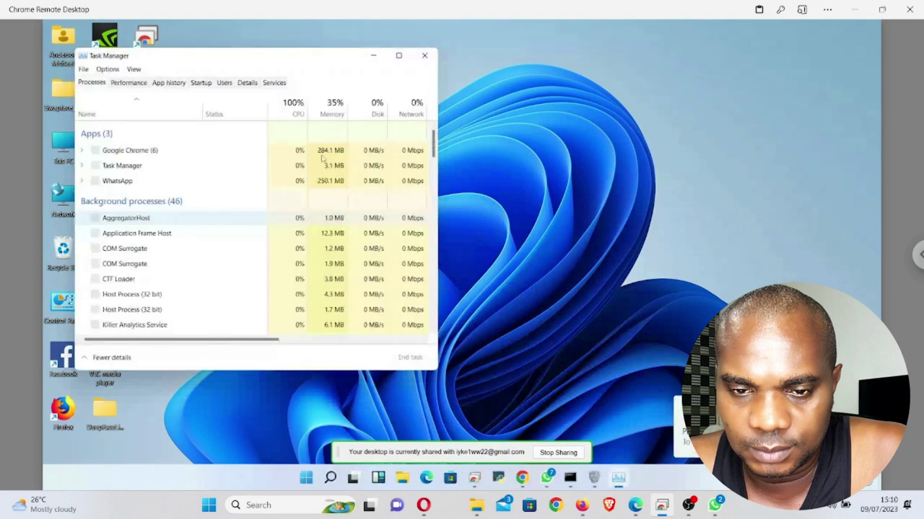
left_click(402, 56)
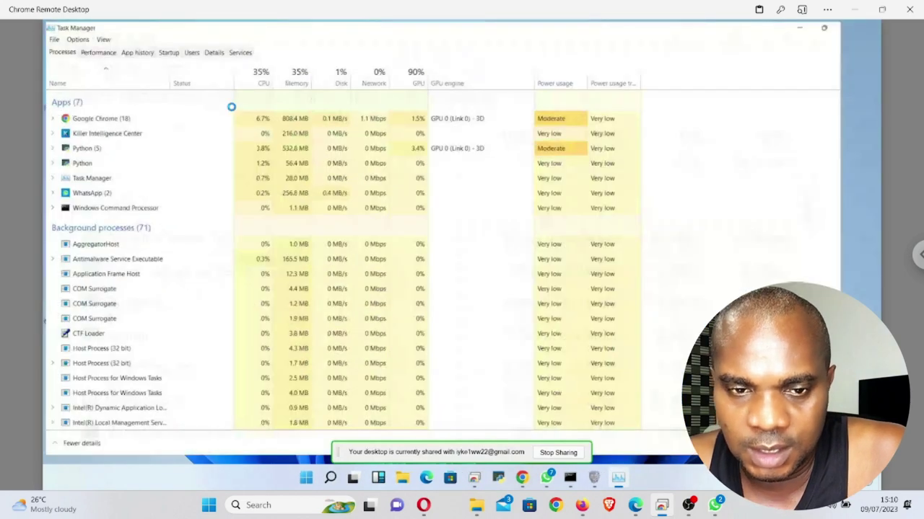
- Examine the performance graphs of GPU 0 and GPU 1, and close Task Manager
left_click(97, 52)
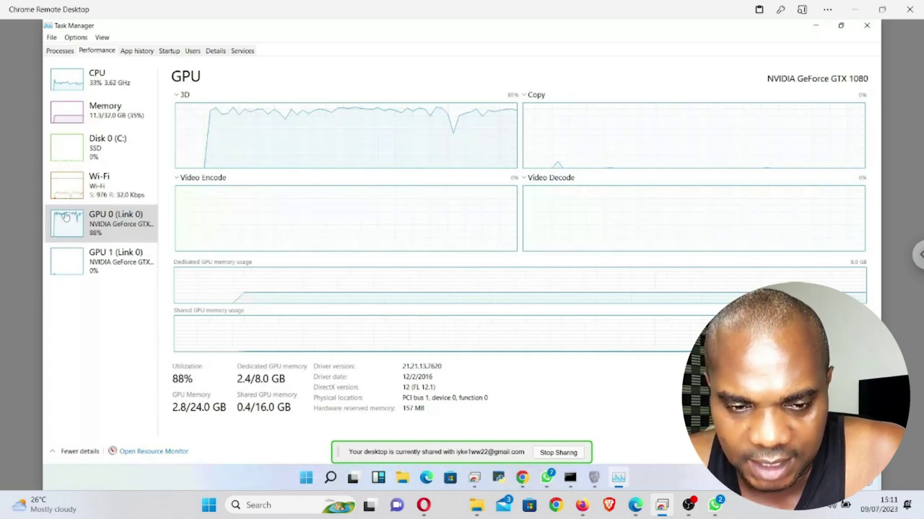
left_click(103, 266)
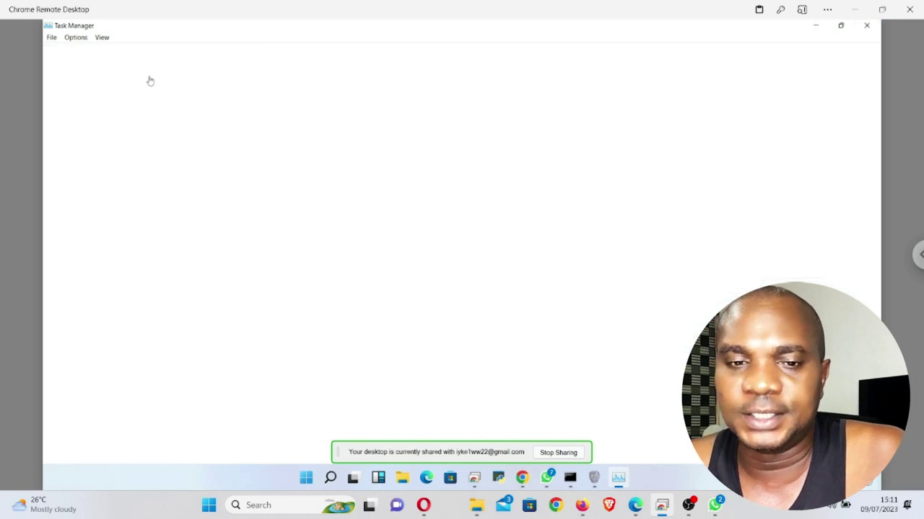
left_click(868, 27)
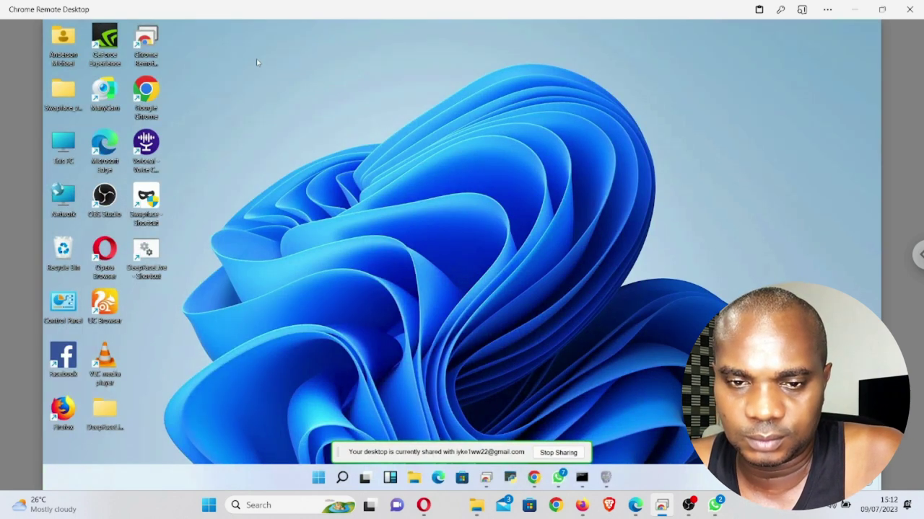
- Refresh the remote desktop and review the device specifications through the properties of This PC, closing the windows when done
right_click(302, 124)
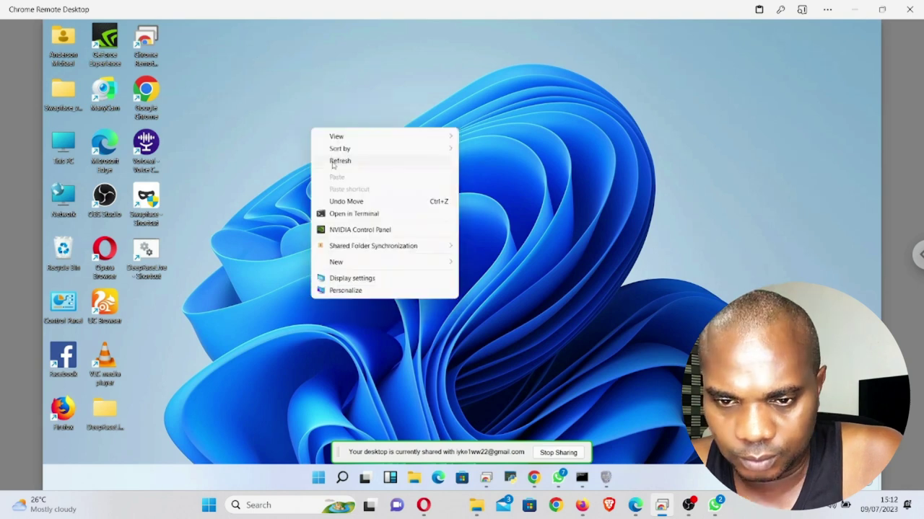
left_click(325, 161)
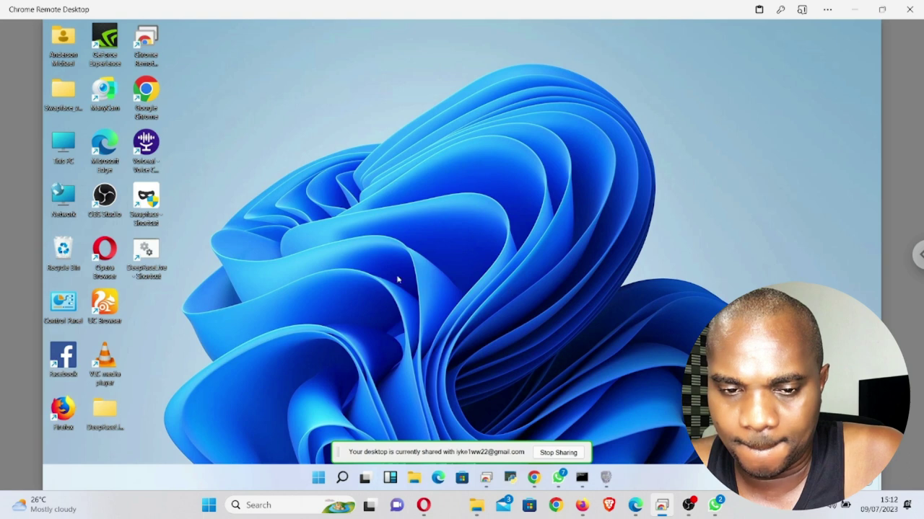
left_click(416, 479)
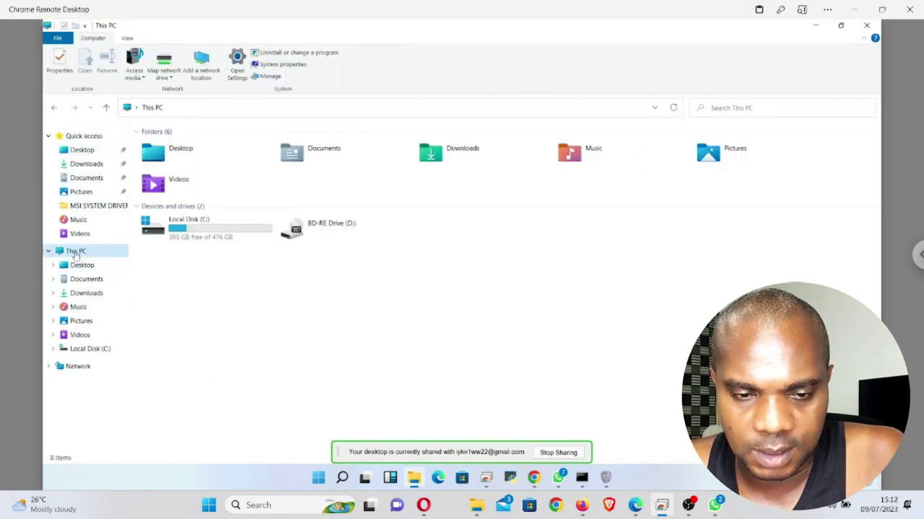
right_click(75, 254)
left_click(131, 400)
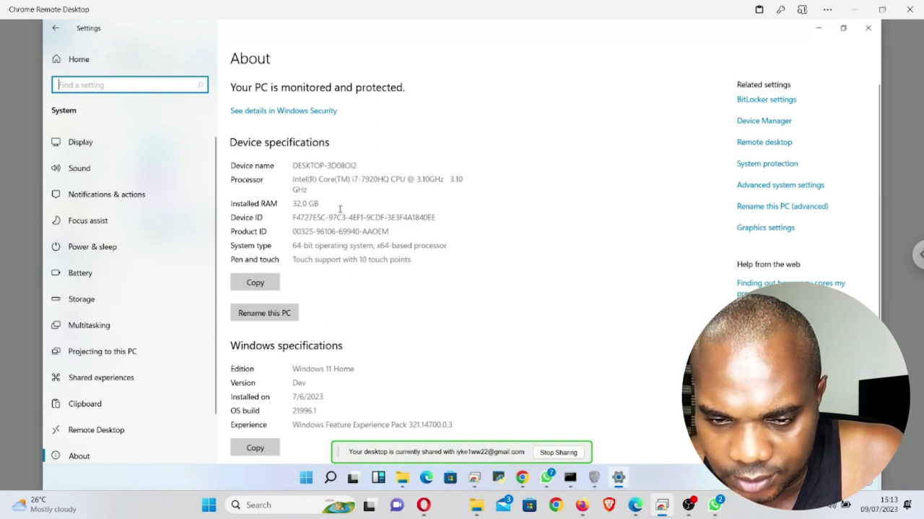
left_click(869, 29)
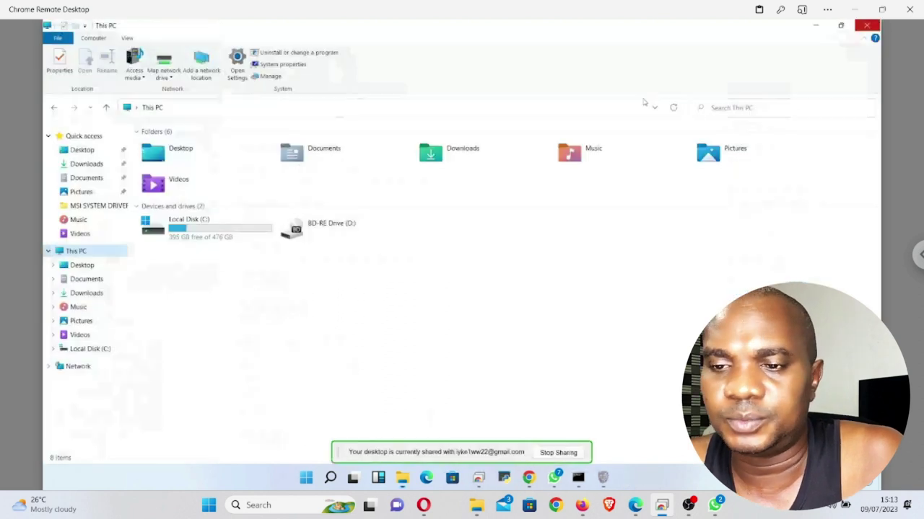
left_click(866, 26)
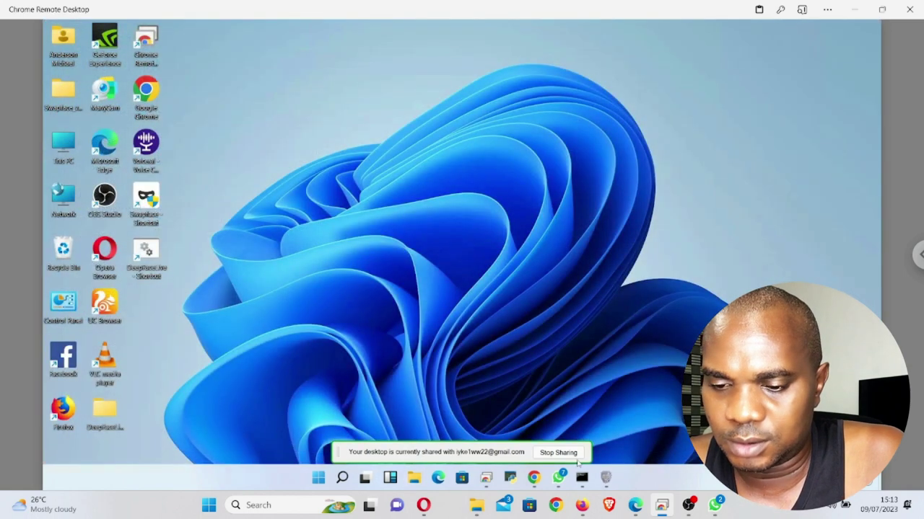
- Restore the DeepFaceLive main and output windows, and move the output window away from the desktop icons
mouse_move(582, 483)
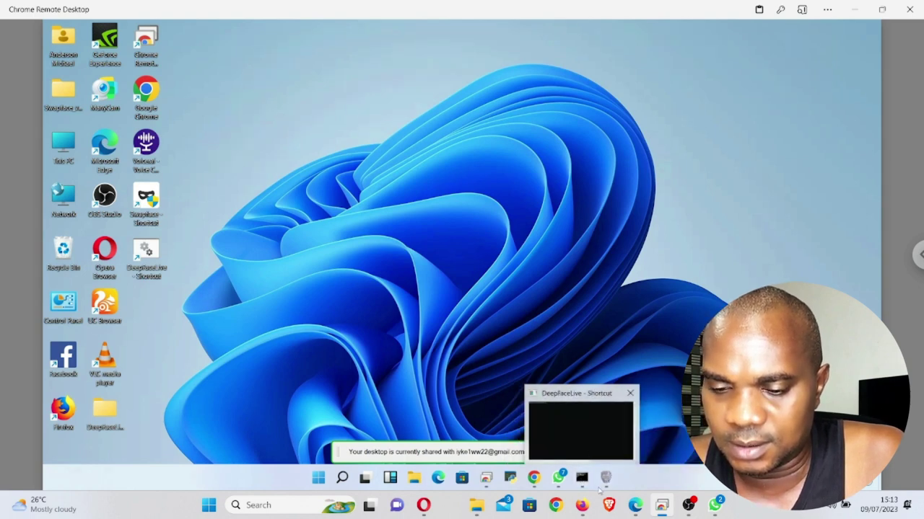
left_click(592, 445)
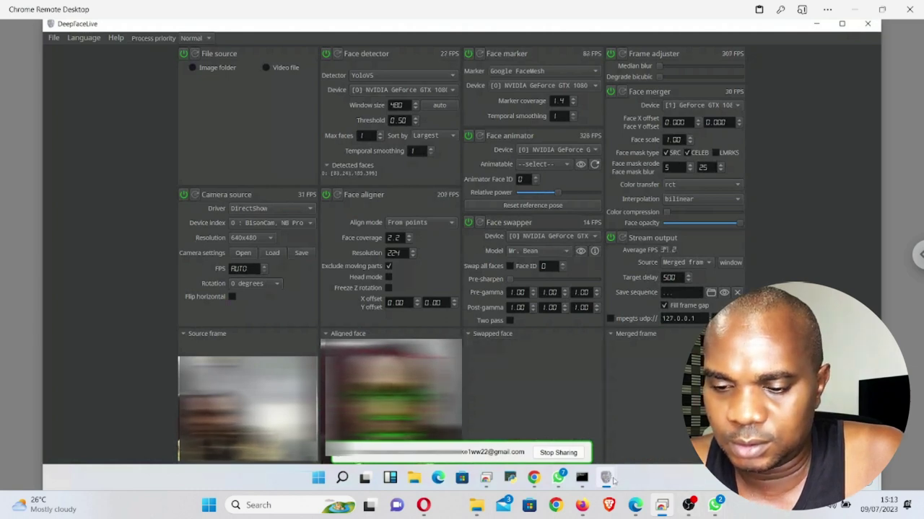
left_click(605, 477)
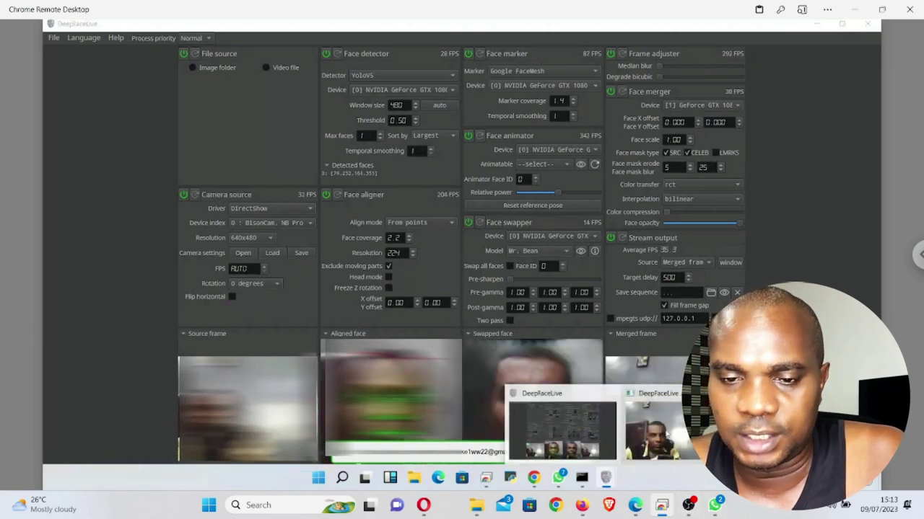
left_click(658, 426)
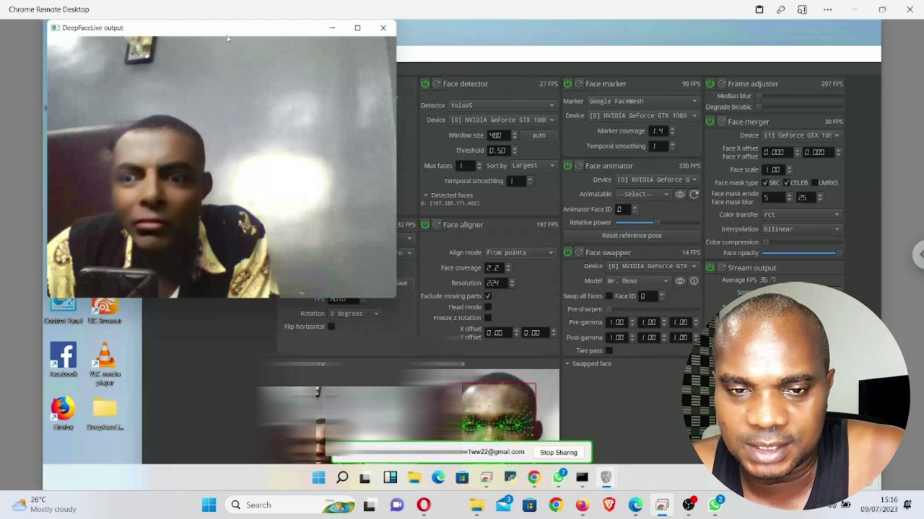
left_click_drag(226, 39, 550, 90)
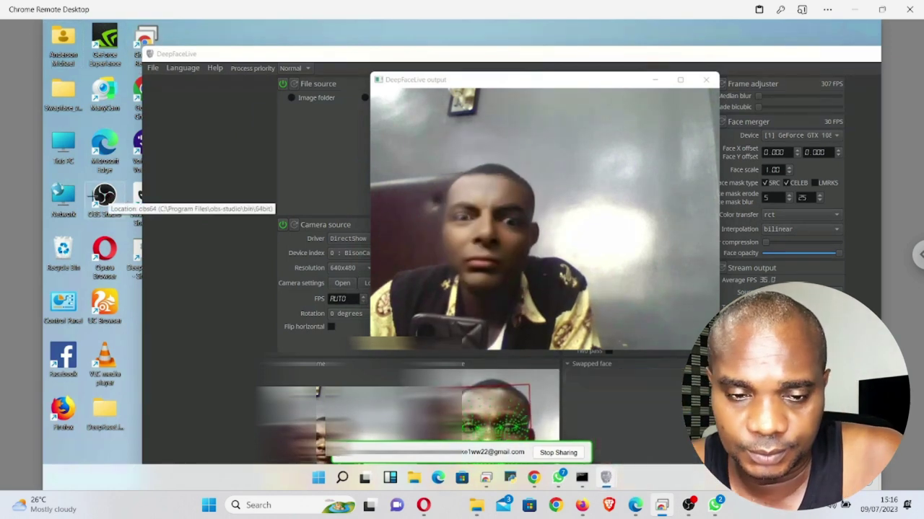
- Open OBS Studio on the remote computer, view the SWAPFACE scene, and select the DEEP FACE LIVE scene
right_click(104, 199)
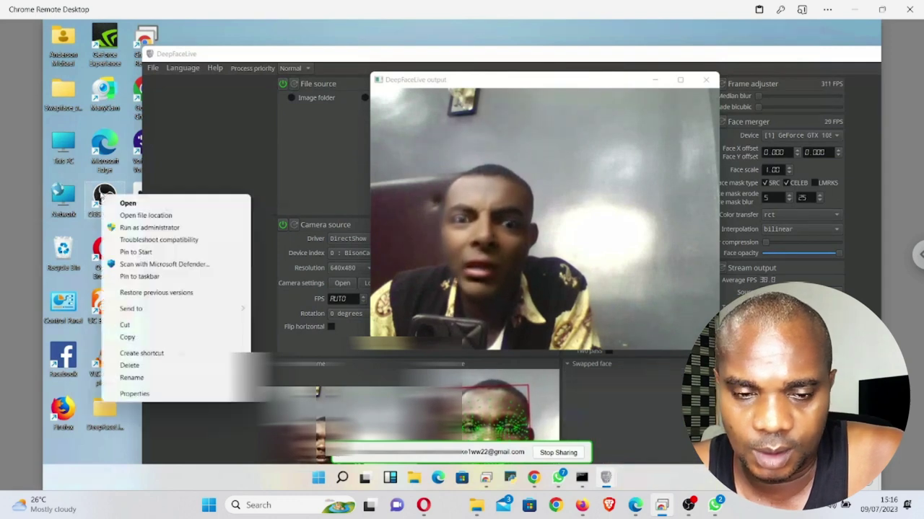
left_click(126, 204)
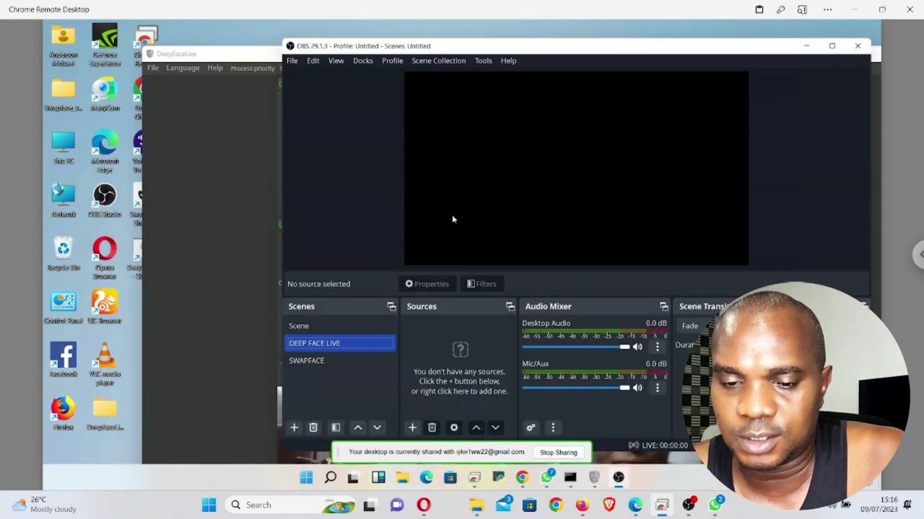
left_click(313, 363)
left_click(315, 345)
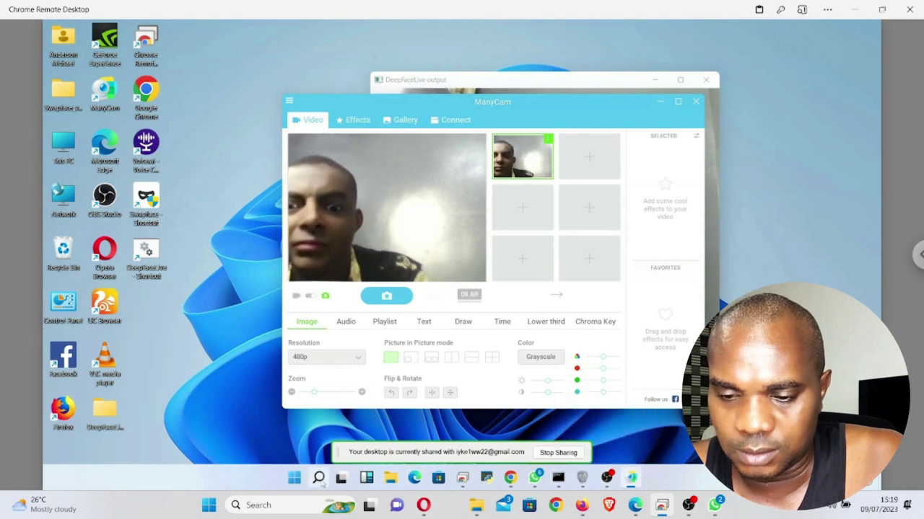
- Switch to WhatsApp on the remote computer, find the business contact's chat, and start a video call with that contact
mouse_move(534, 478)
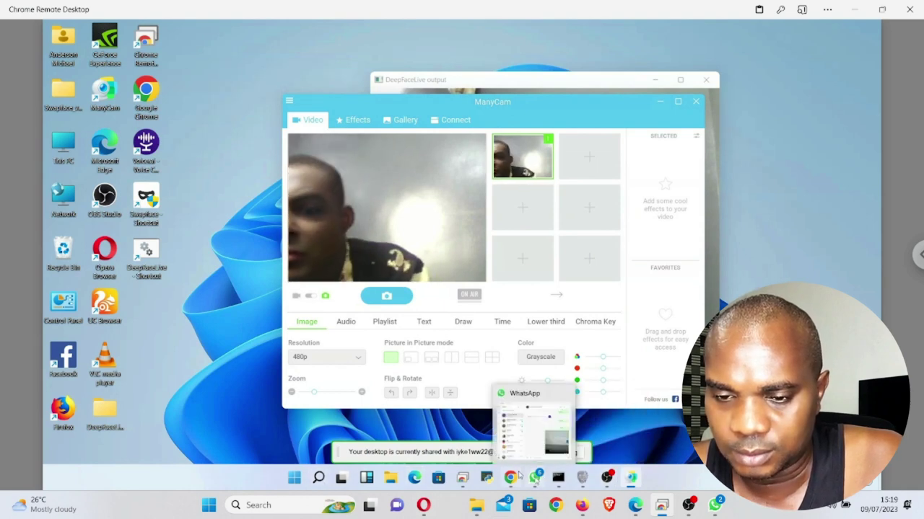
left_click(534, 443)
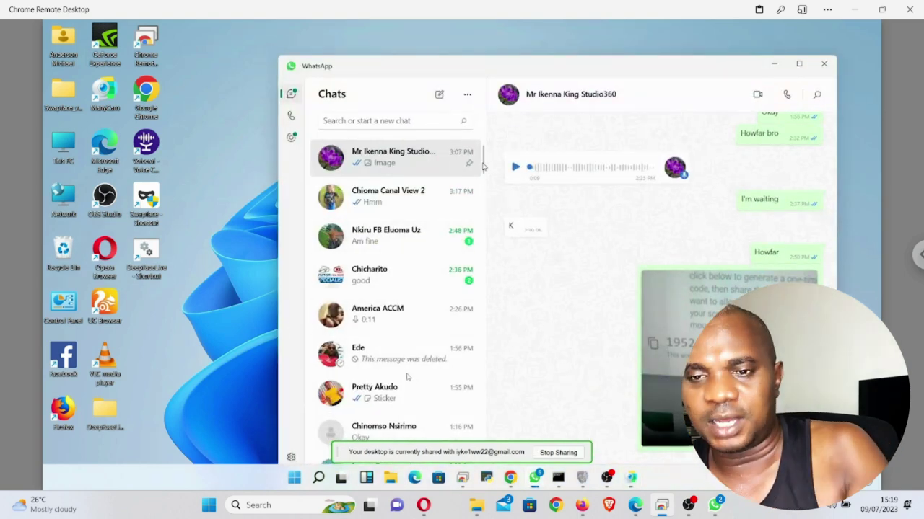
scroll(405, 373, "down", 6)
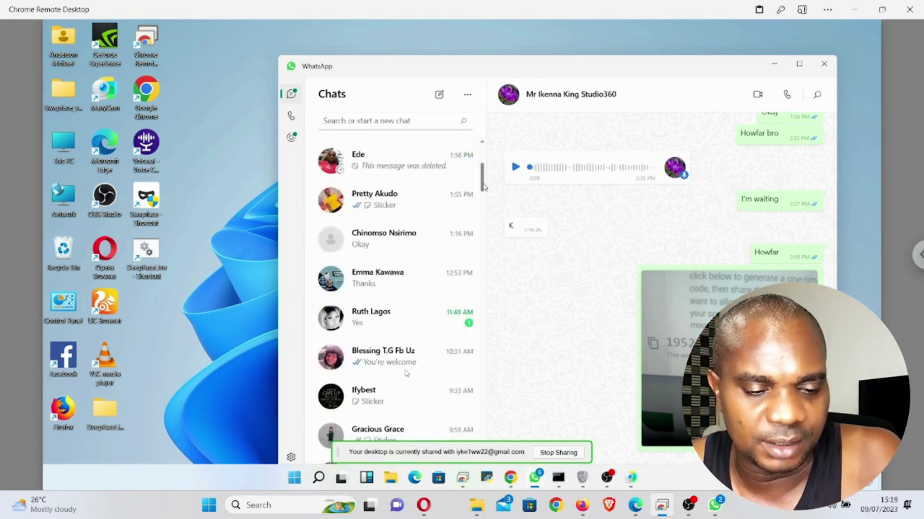
scroll(412, 285, "down", 10)
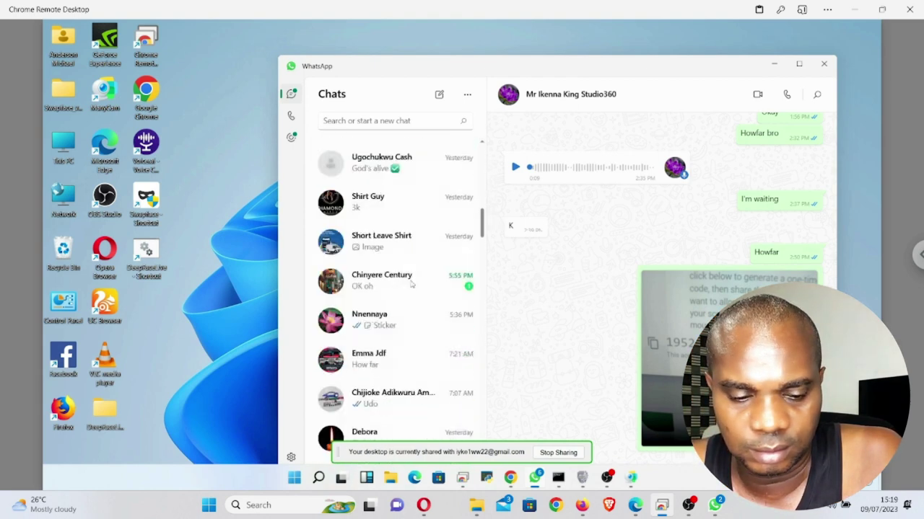
left_click(388, 183)
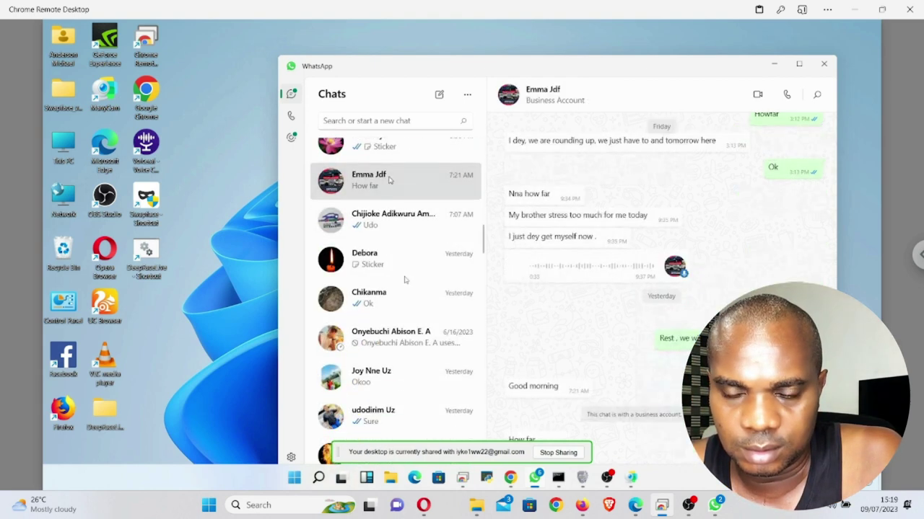
left_click(757, 95)
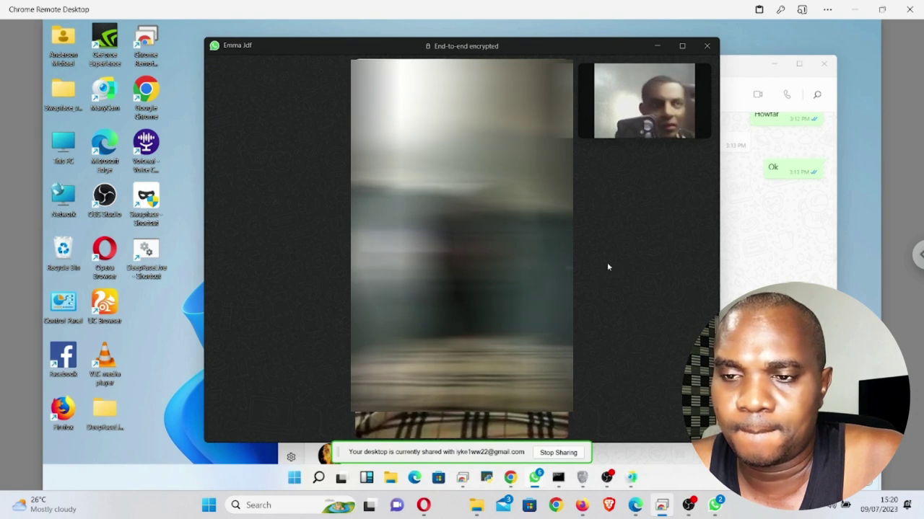
- Maximize the WhatsApp call window to view the face-swapped camera feed, and restore the window to its former size
left_click(681, 46)
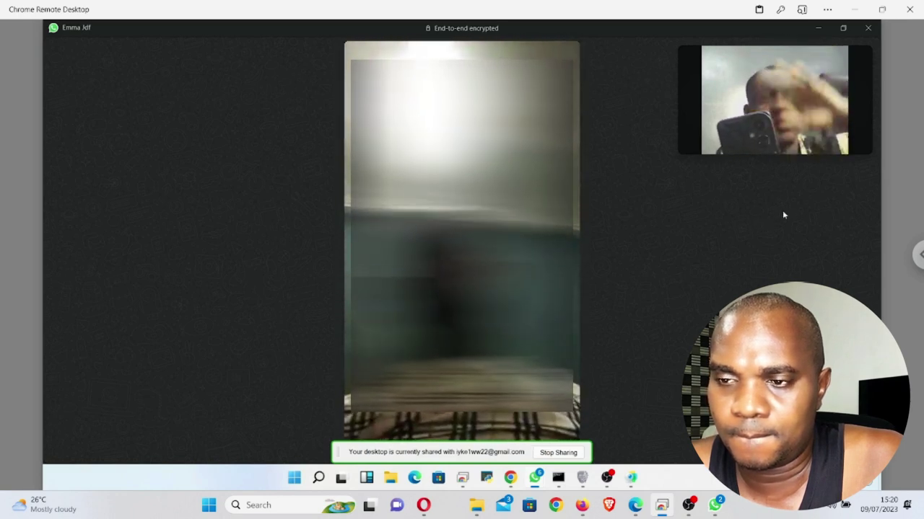
left_click(842, 30)
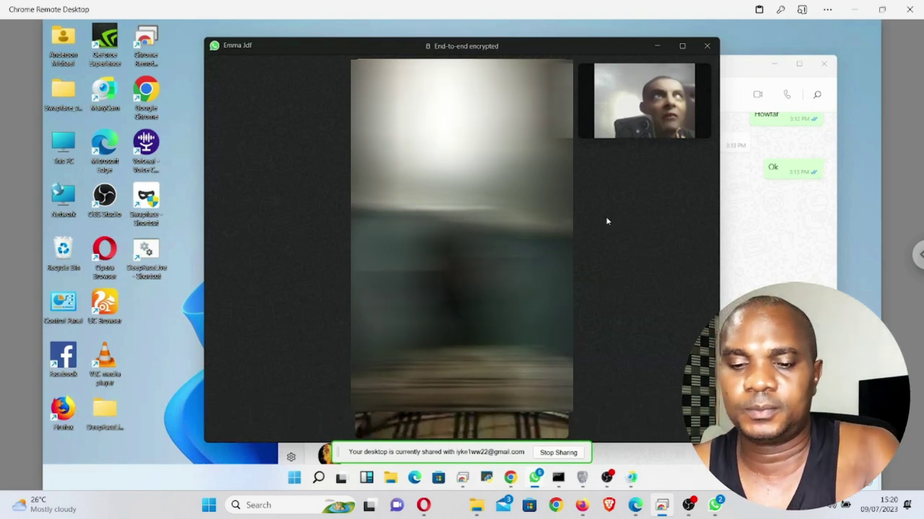
mouse_move(606, 221)
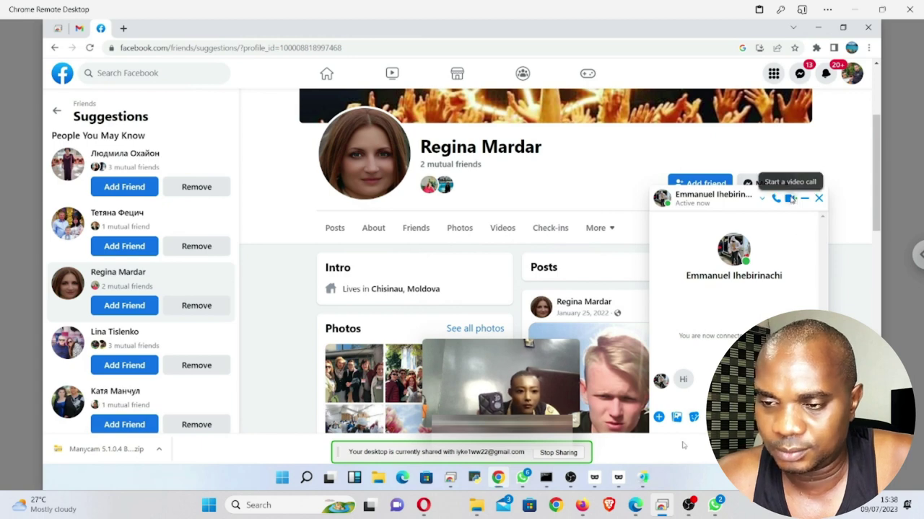
- Start a Facebook video call from the open Messenger chat, and accept the contact's incoming video call
left_click(790, 198)
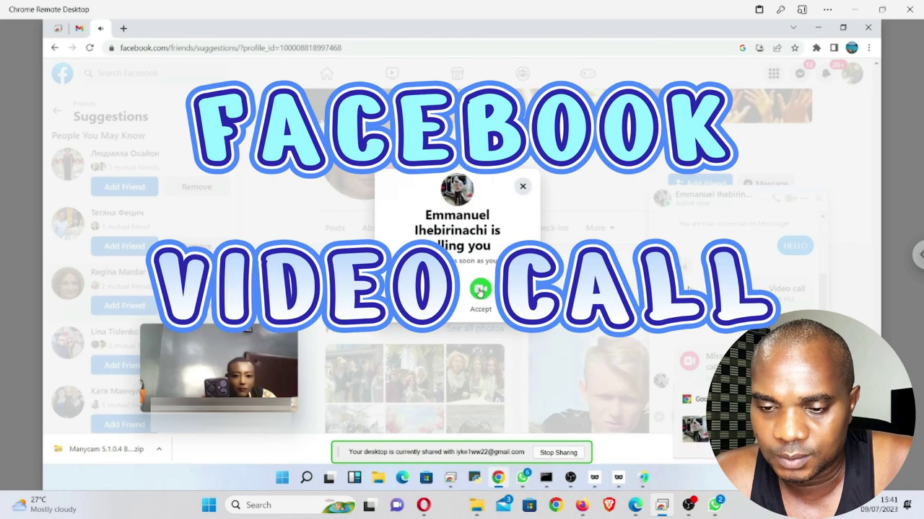
left_click(479, 290)
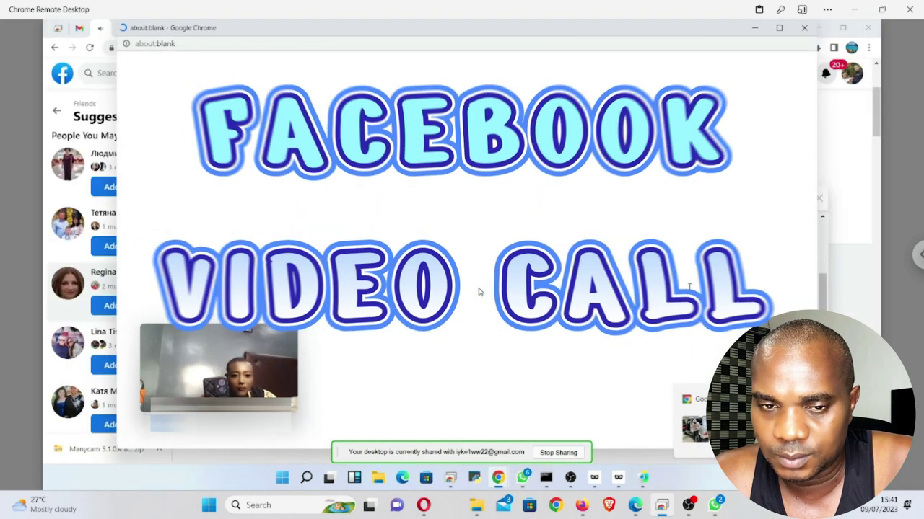
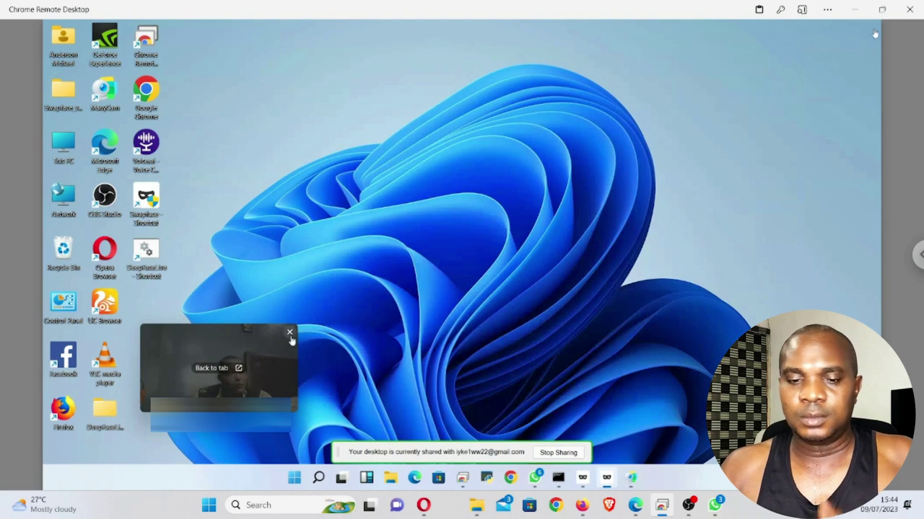
- Close the floating picture-in-picture video and refresh the remote desktop
left_click(290, 332)
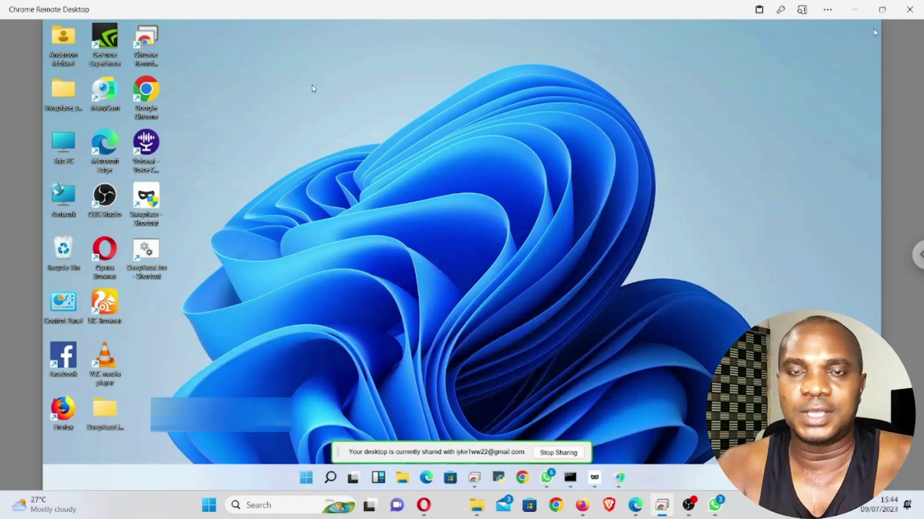
right_click(313, 88)
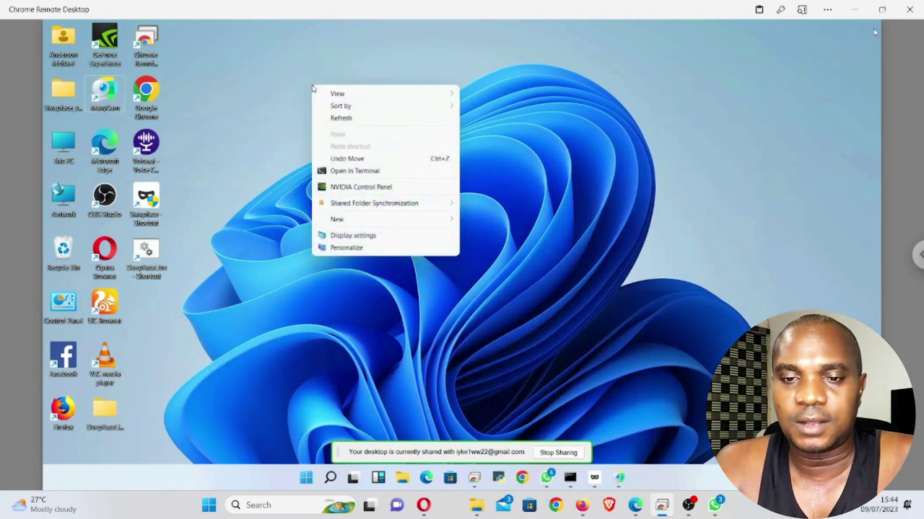
left_click(335, 119)
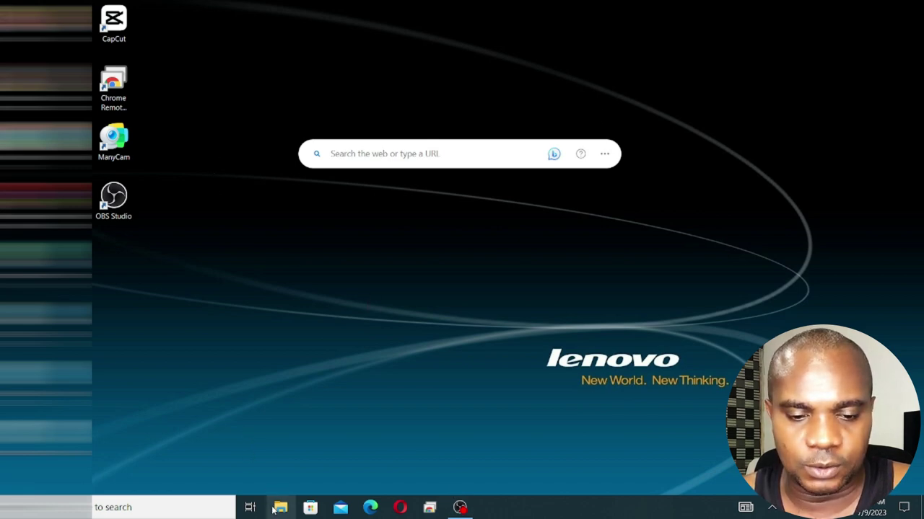
- Search for Task Manager on the local Lenovo computer and open it in a maximized window
left_click(154, 509)
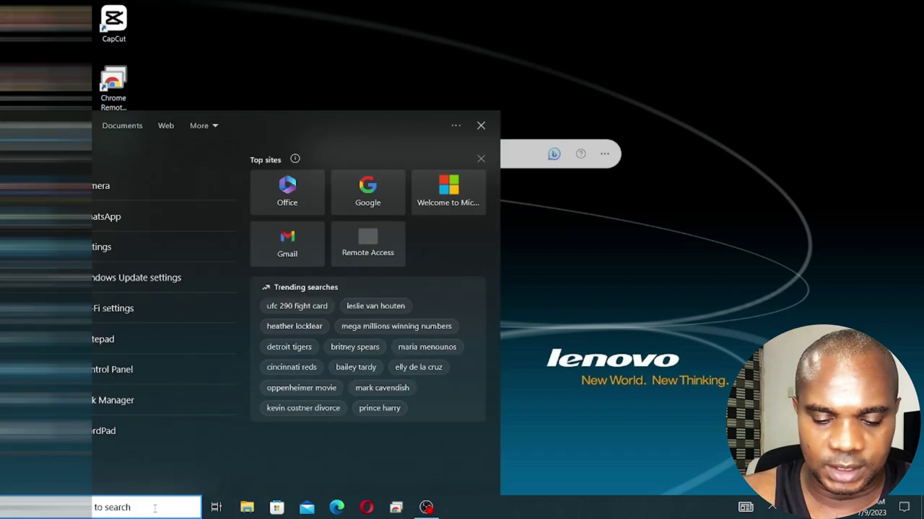
type("task manager")
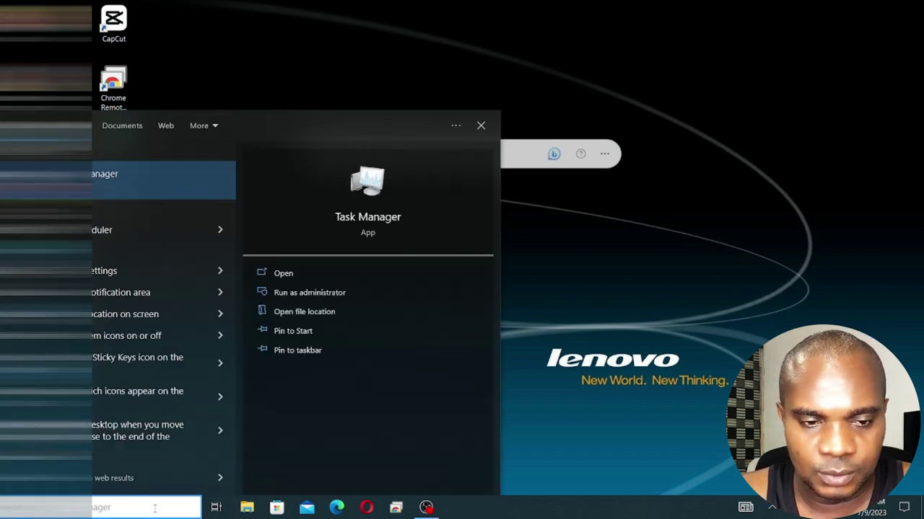
key("Return")
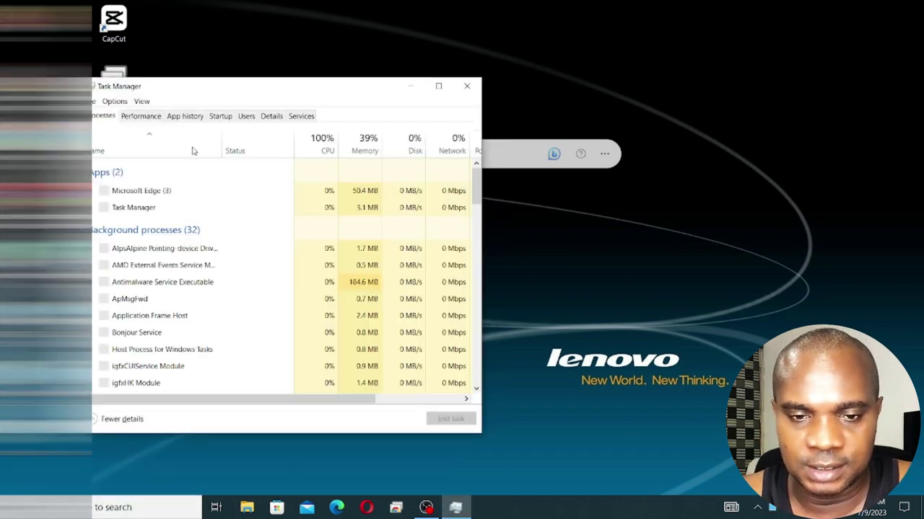
left_click(438, 86)
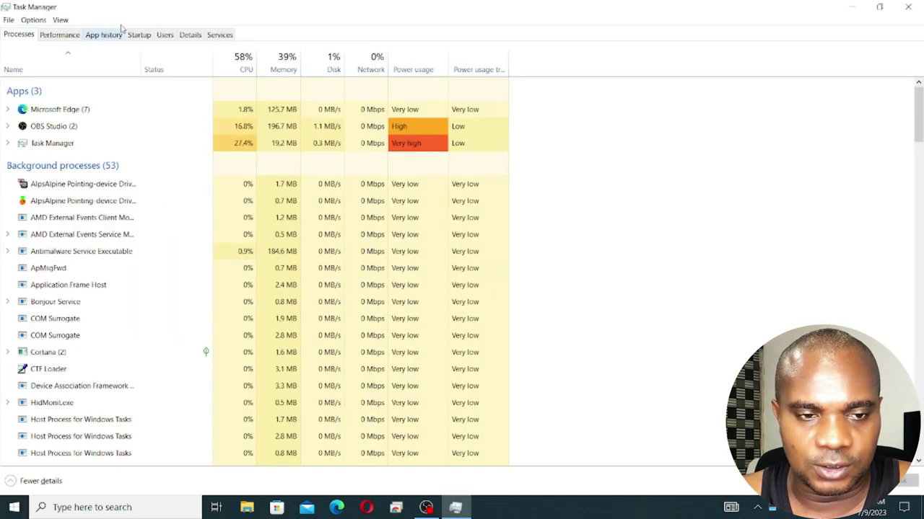
- Examine the local computer's GPU 0, GPU 1, CPU, Memory and Disk 0 performance details, and close Task Manager
left_click(60, 34)
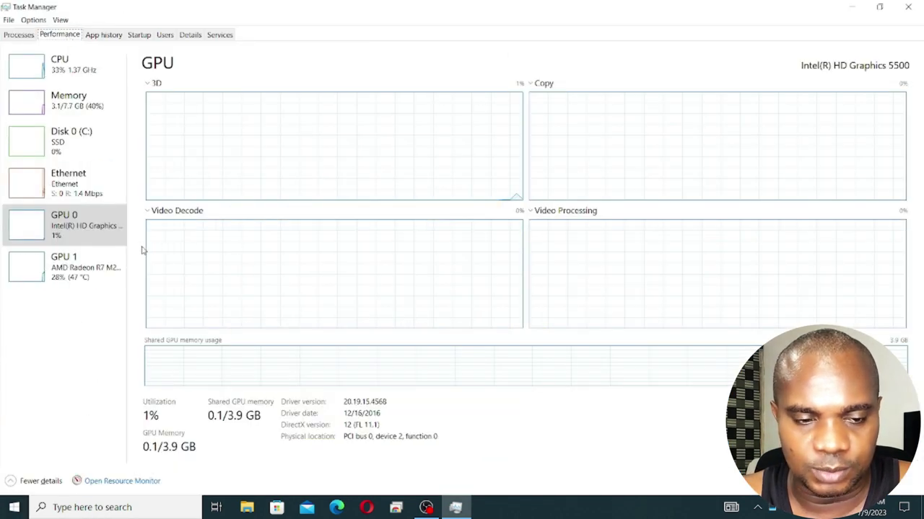
left_click(88, 230)
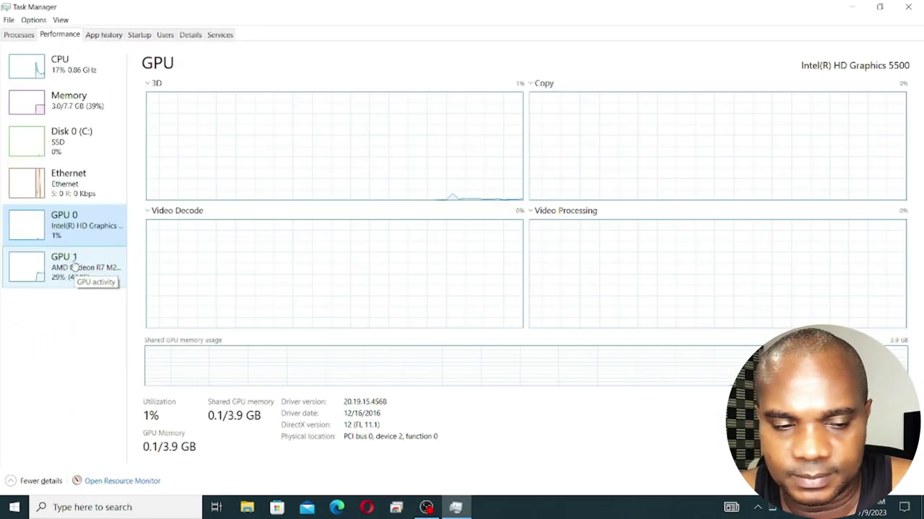
left_click(74, 266)
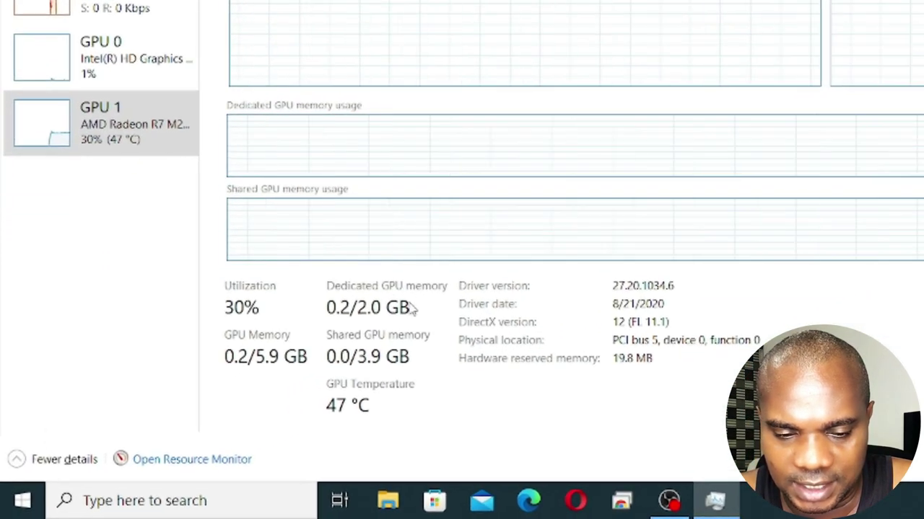
left_click(148, 56)
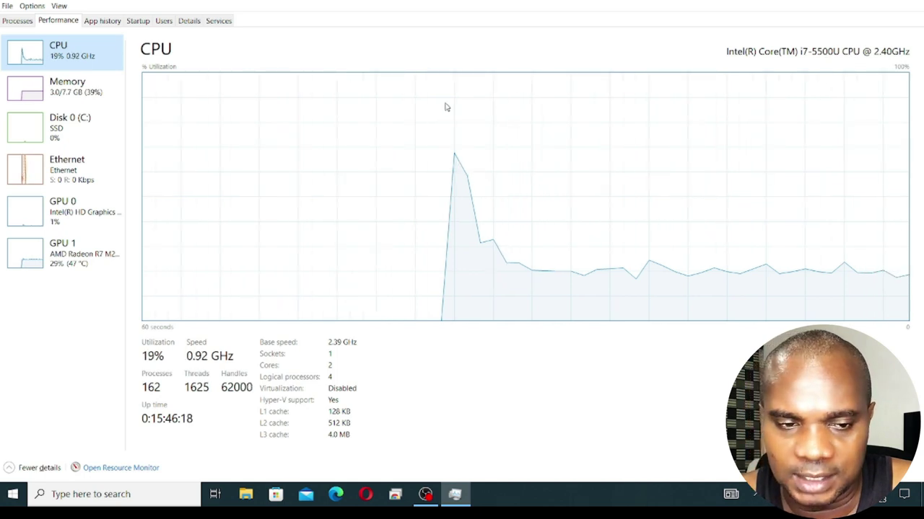
left_click(93, 90)
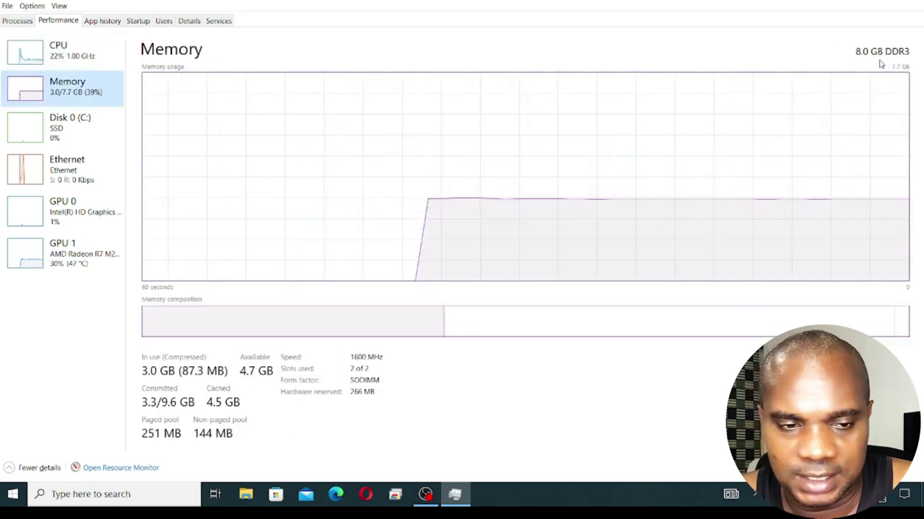
left_click(84, 141)
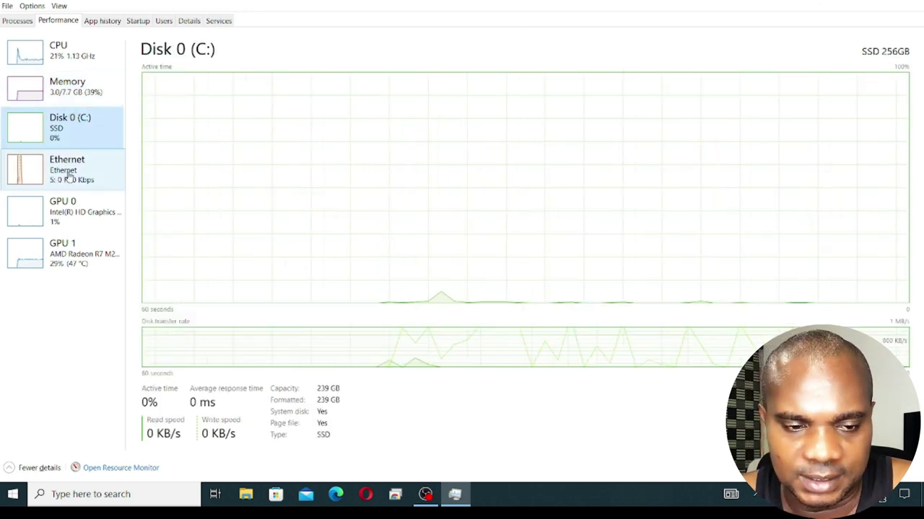
key("alt+F4")
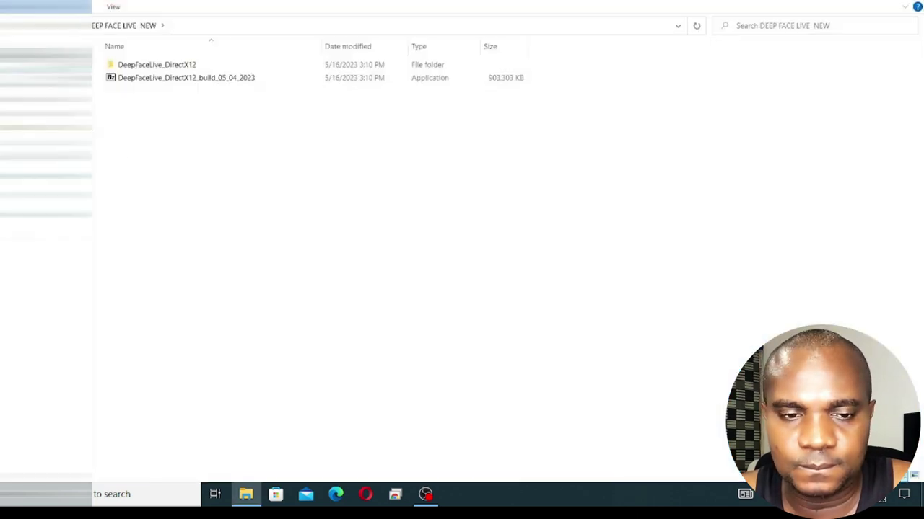
- Launch DeepFaceLive from the batch file in the DeepFaceLive_DirectX12 folder, and minimize the folder window
left_click(155, 81)
double_click(159, 65)
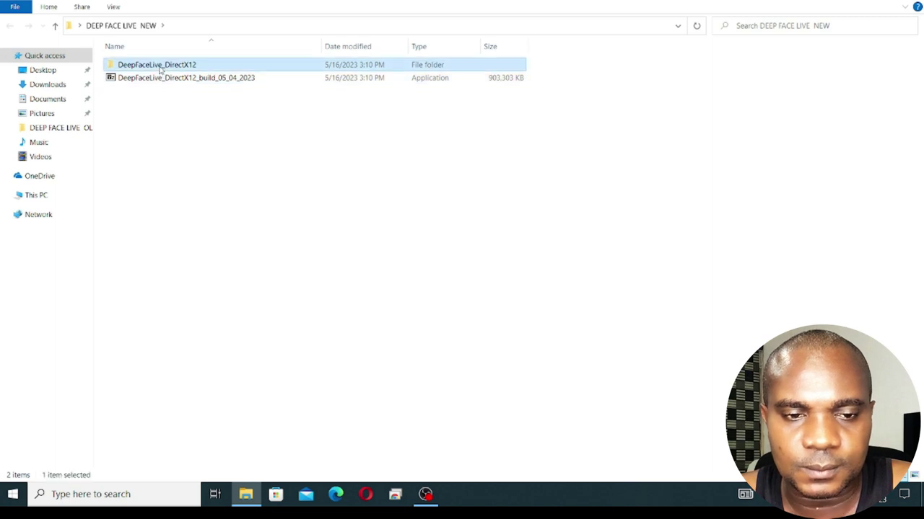
double_click(156, 93)
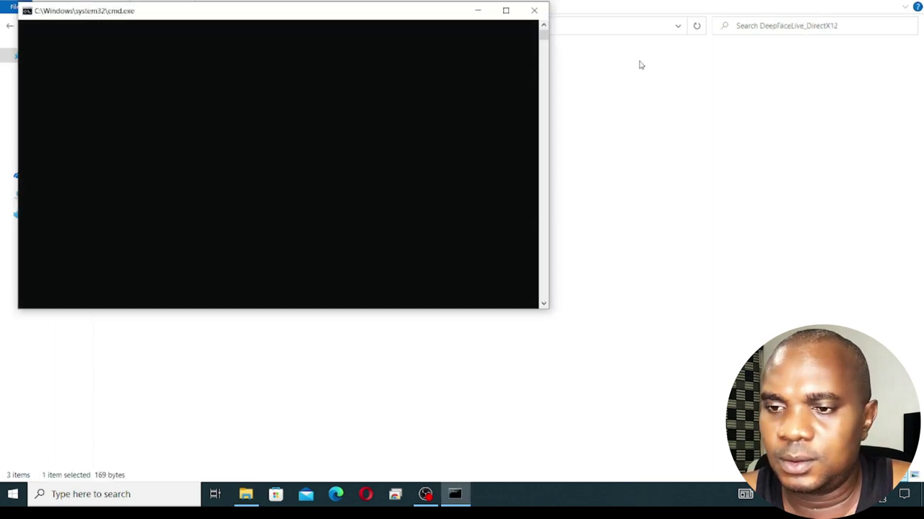
left_click(858, 2)
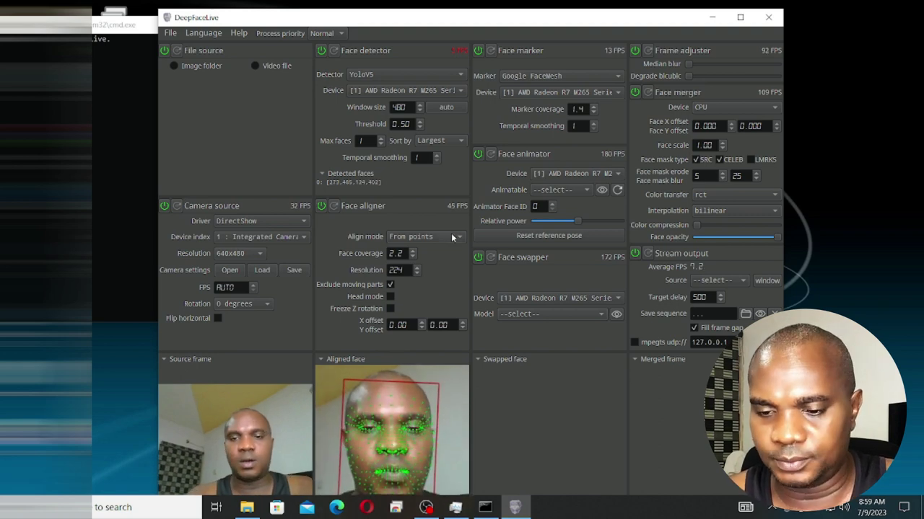
- Set the Face swapper model to Albica Johns in DeepFaceLive, and minimize OBS Studio to uncover the output
left_click(570, 312)
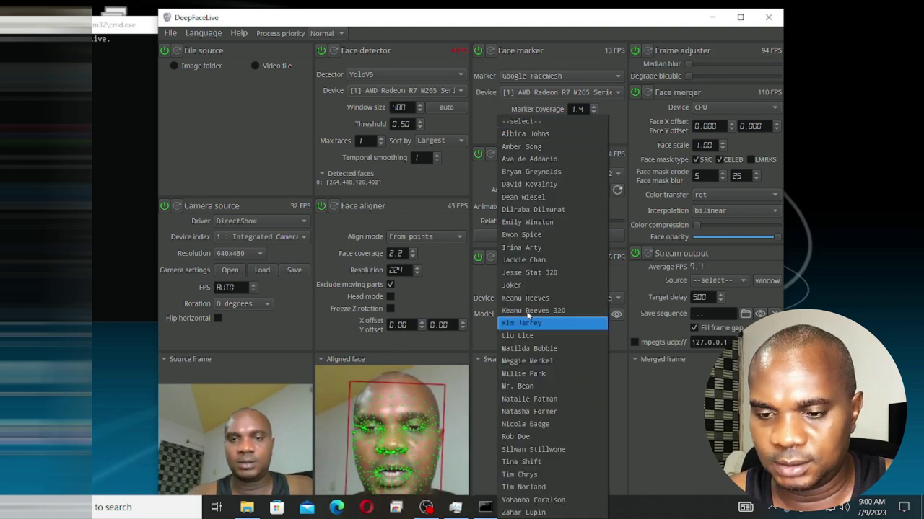
left_click(547, 133)
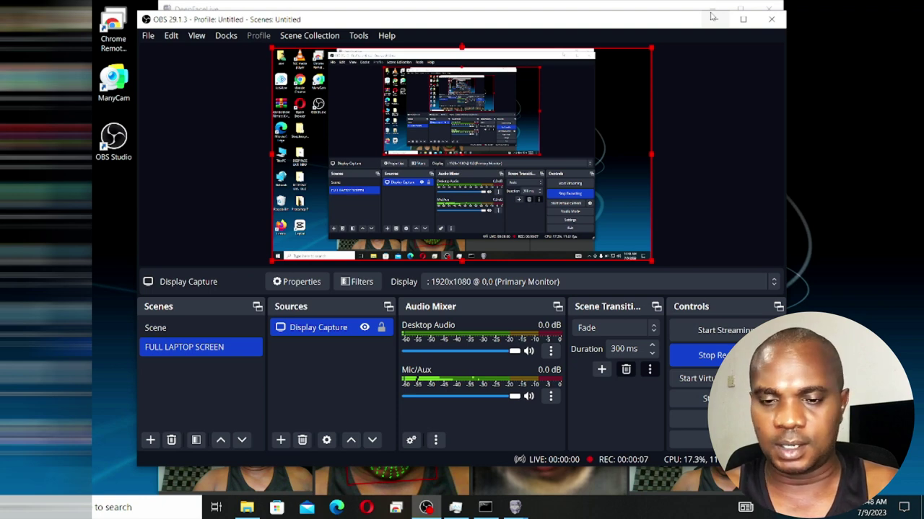
left_click(712, 16)
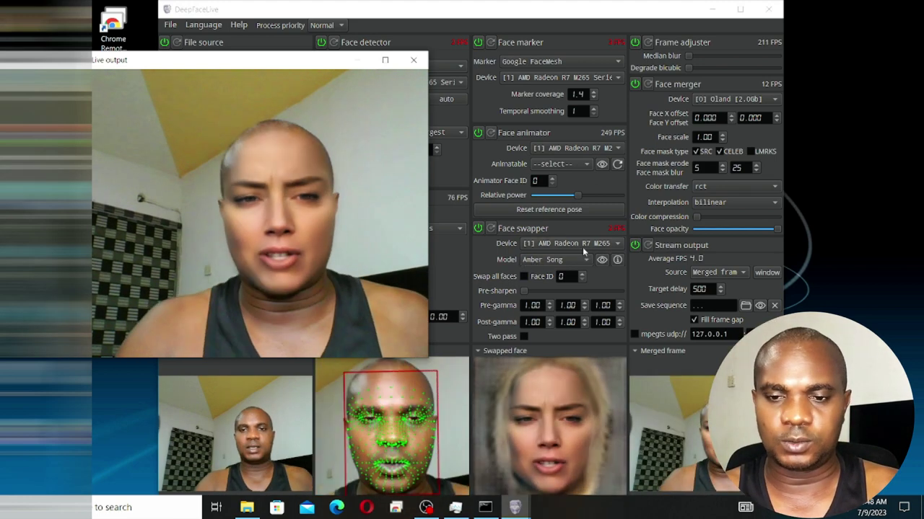
- Look through the Face swapper models without changing the selection, and set the Camera source resolution to 1366x768
left_click(577, 260)
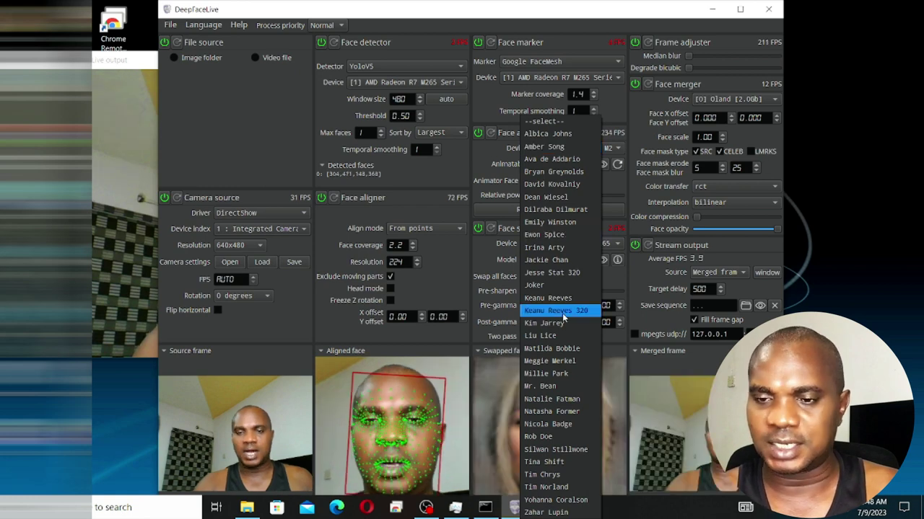
left_click(112, 183)
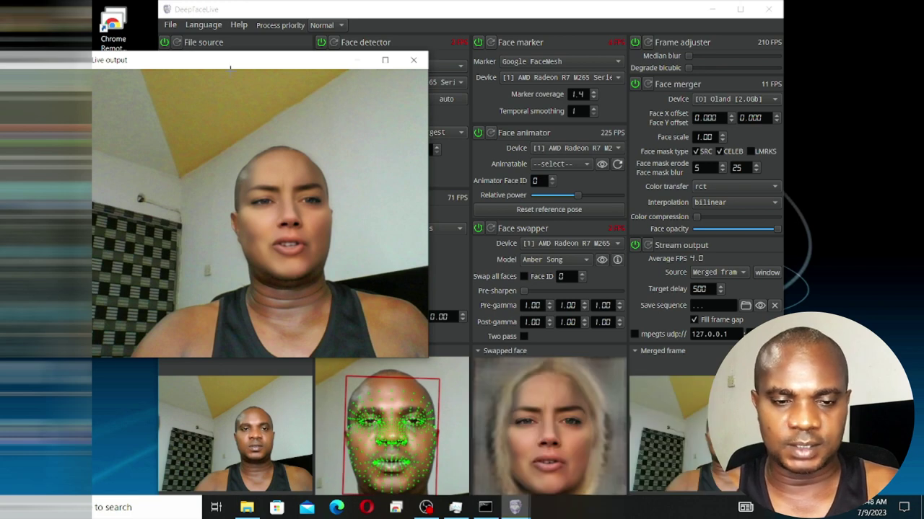
left_click_drag(231, 67, 417, 84)
left_click(249, 245)
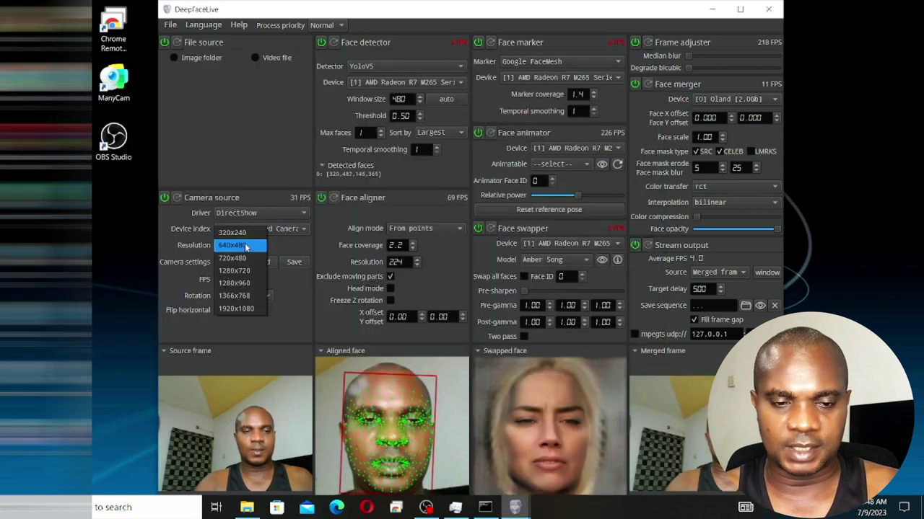
left_click(241, 296)
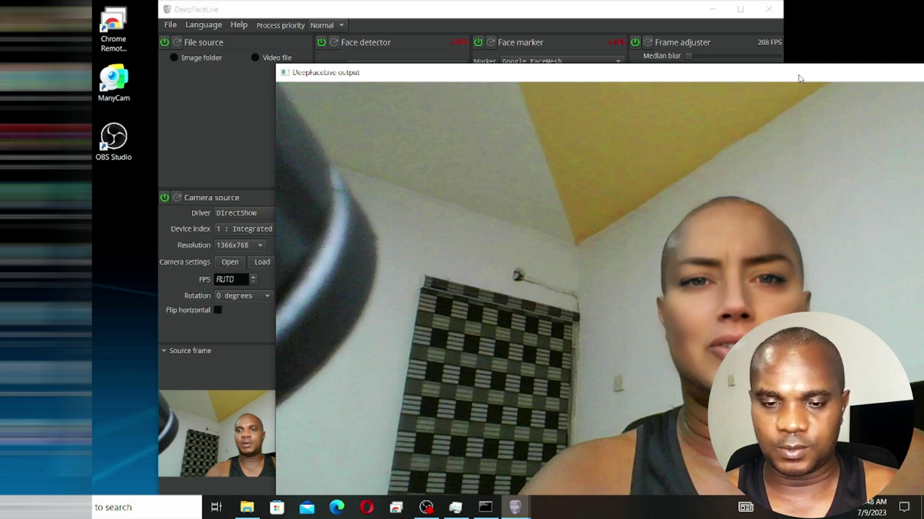
- Maximize the DeepFaceLive output window to view the swapped face, and set the Camera source resolution to 1920x1080
double_click(799, 78)
left_click(466, 467)
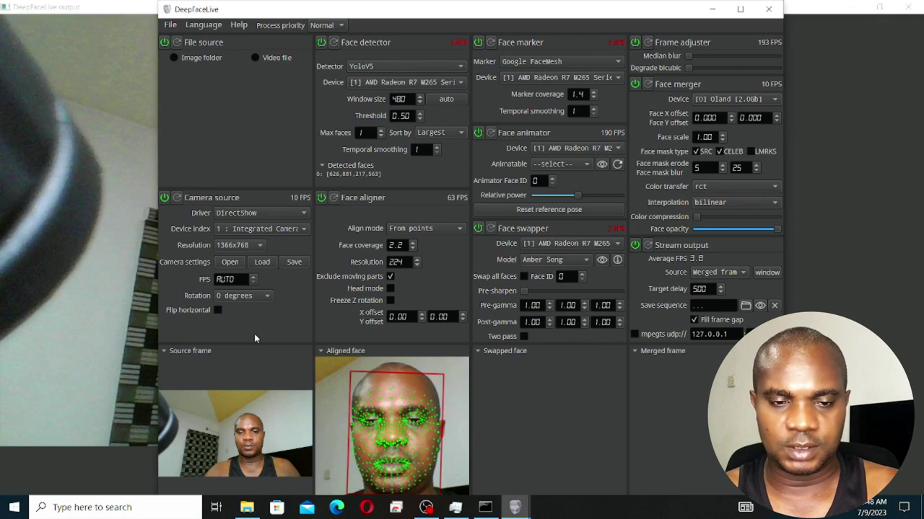
left_click(814, 80)
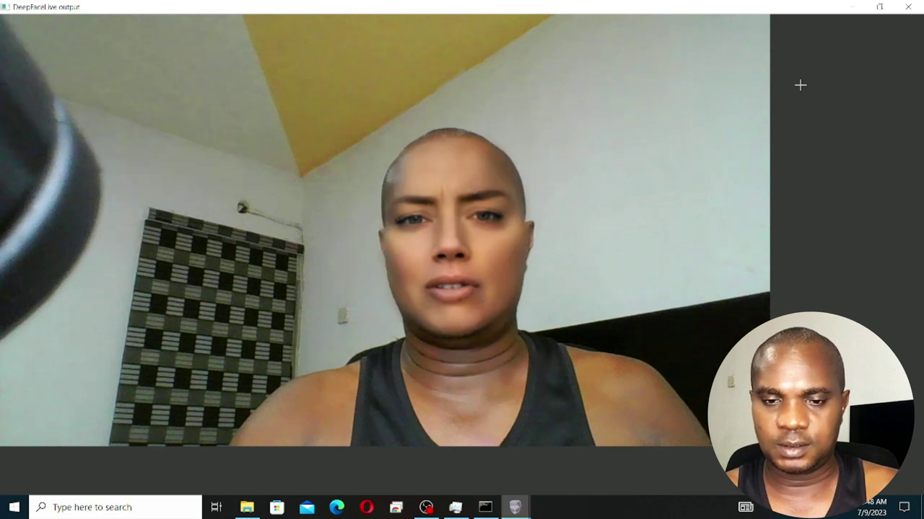
mouse_move(515, 505)
left_click(435, 467)
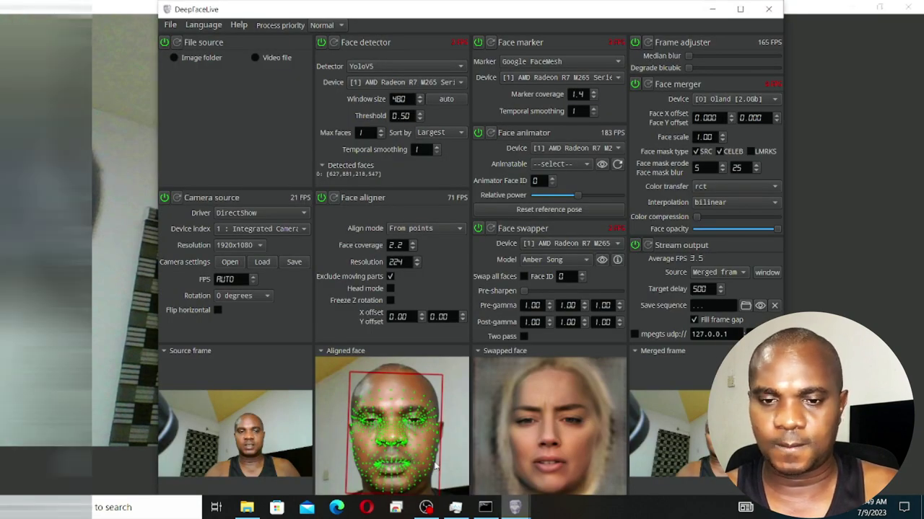
- Bring the output window to the front, restore it from its maximized size, and place it over the main DeepFaceLive window
key("alt+Tab")
left_click_drag(556, 52, 563, 27)
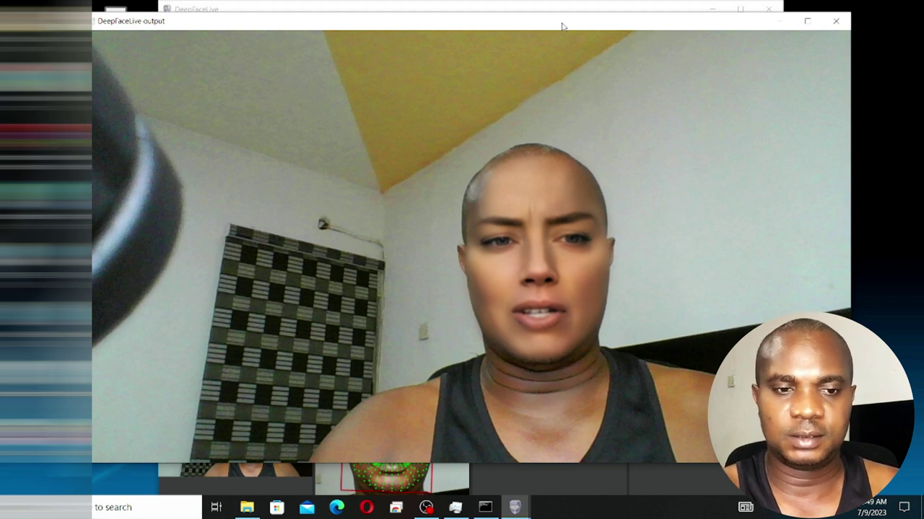
left_click_drag(563, 27, 566, 15)
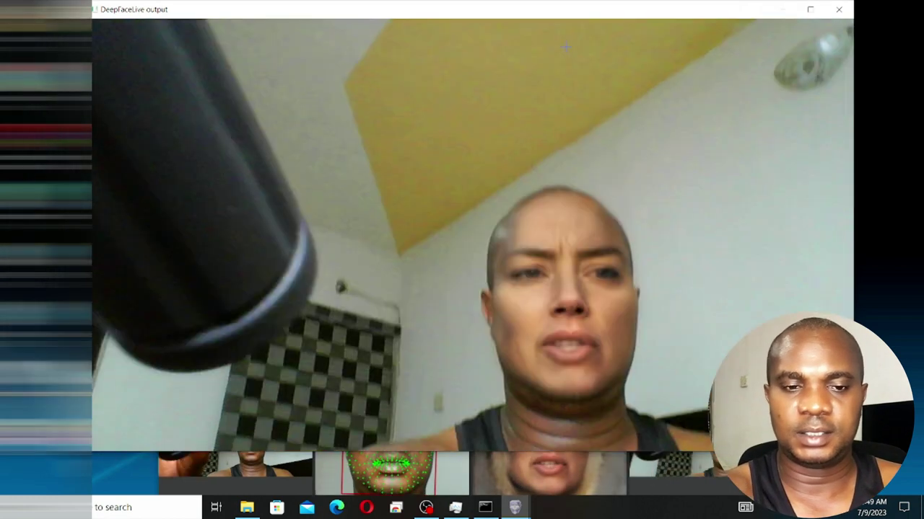